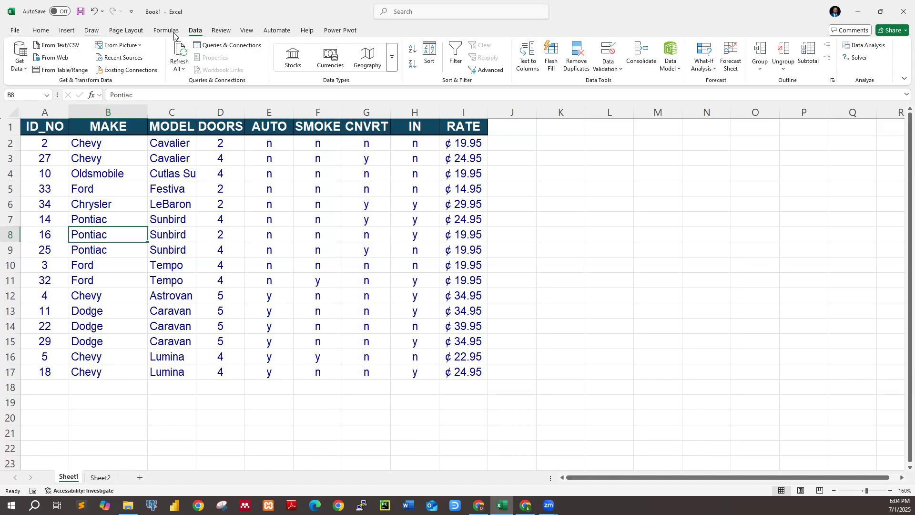
Examine the entries in the MAKE, MODEL and DOORS columns of the car table and the empty row below it
click(185, 318)
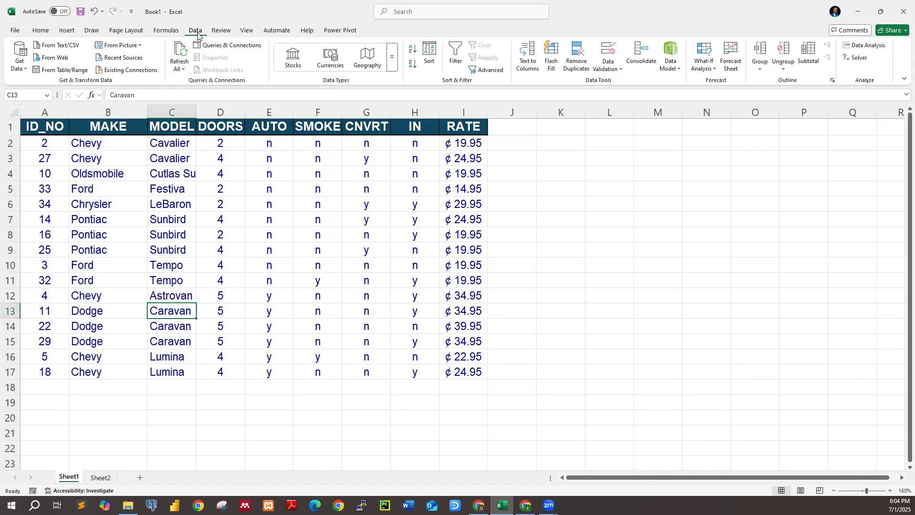
click(210, 199)
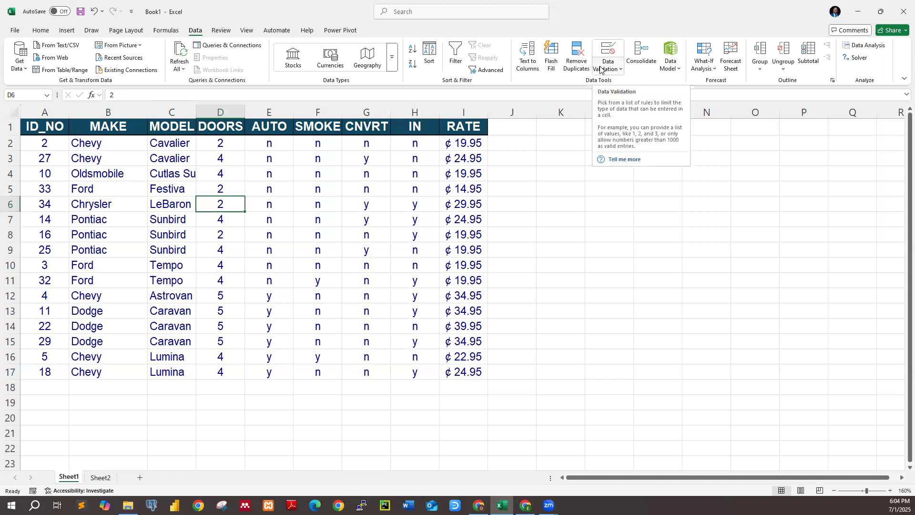
click(174, 312)
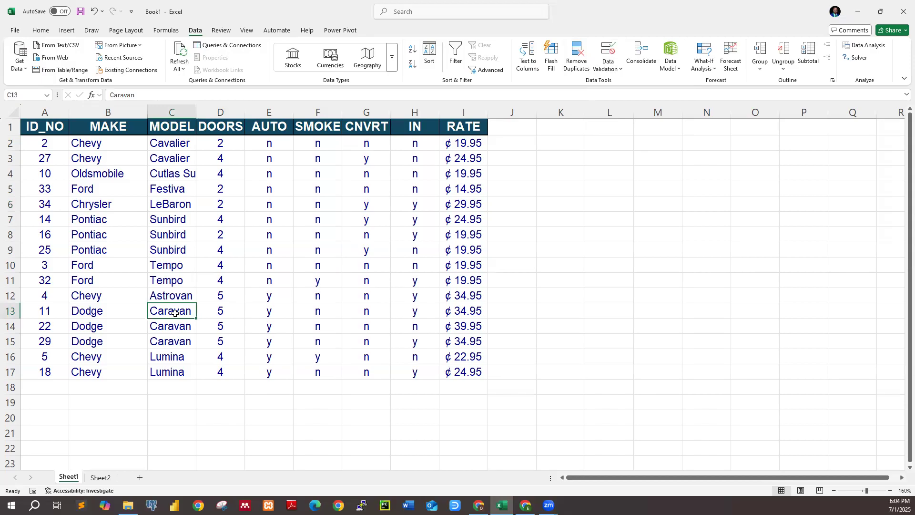
click(120, 189)
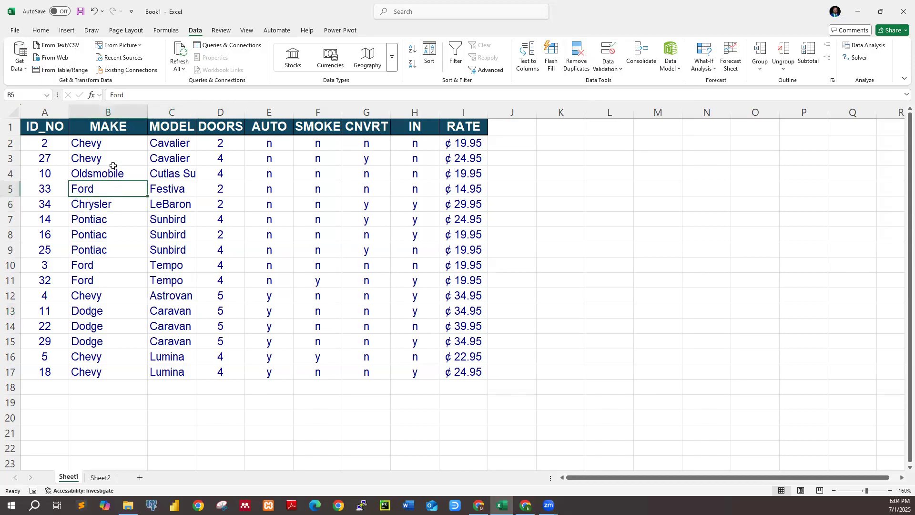
click(109, 145)
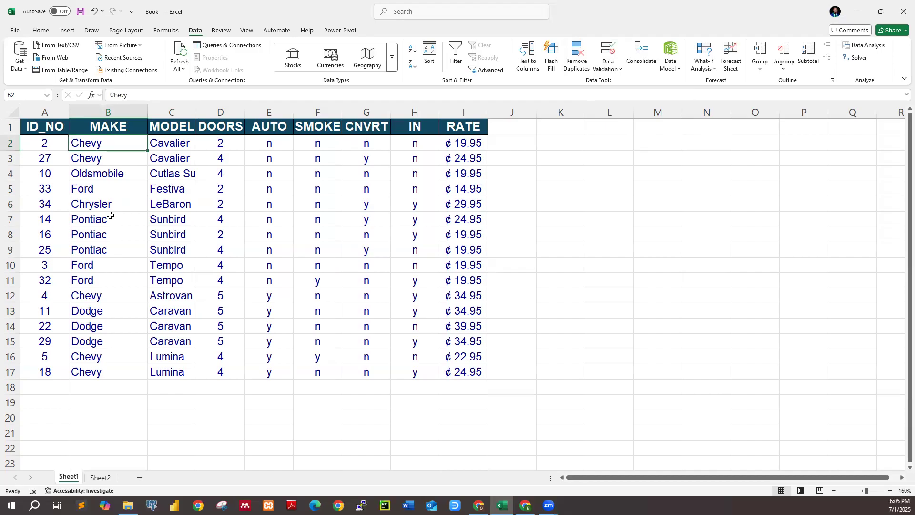
click(118, 372)
click(114, 278)
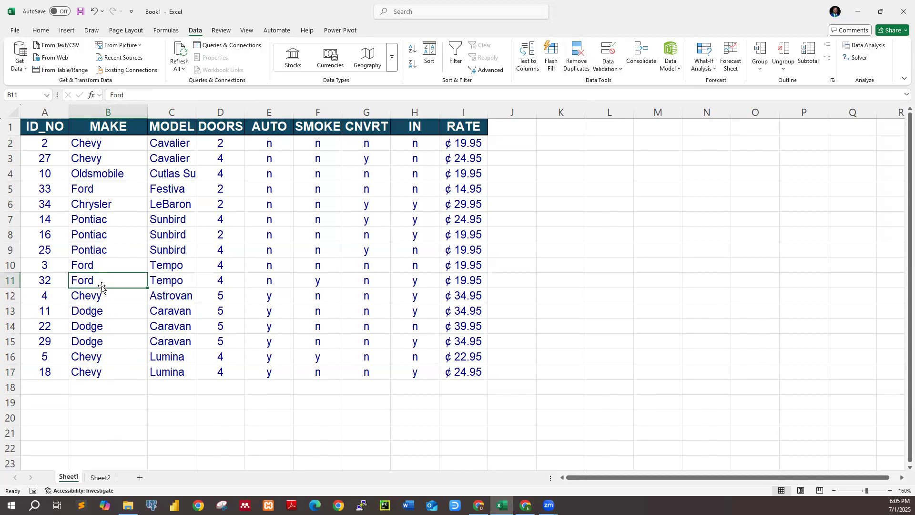
click(110, 387)
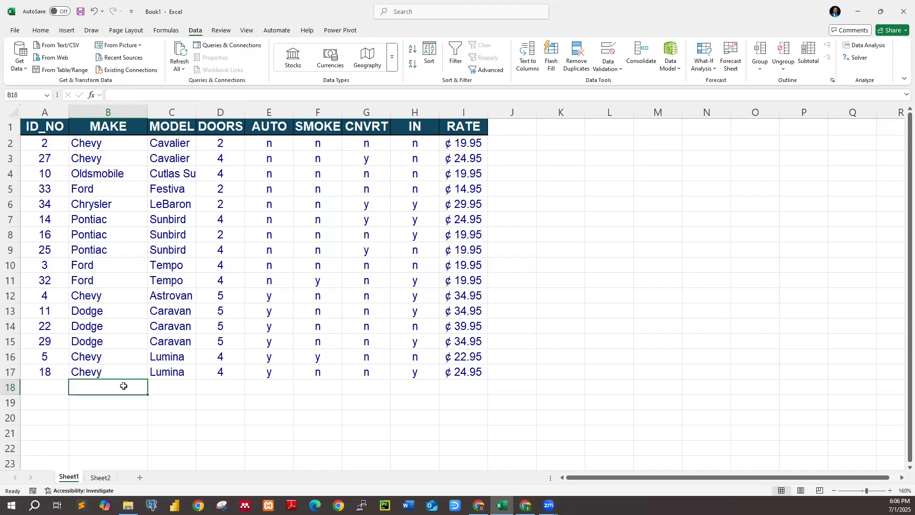
click(223, 385)
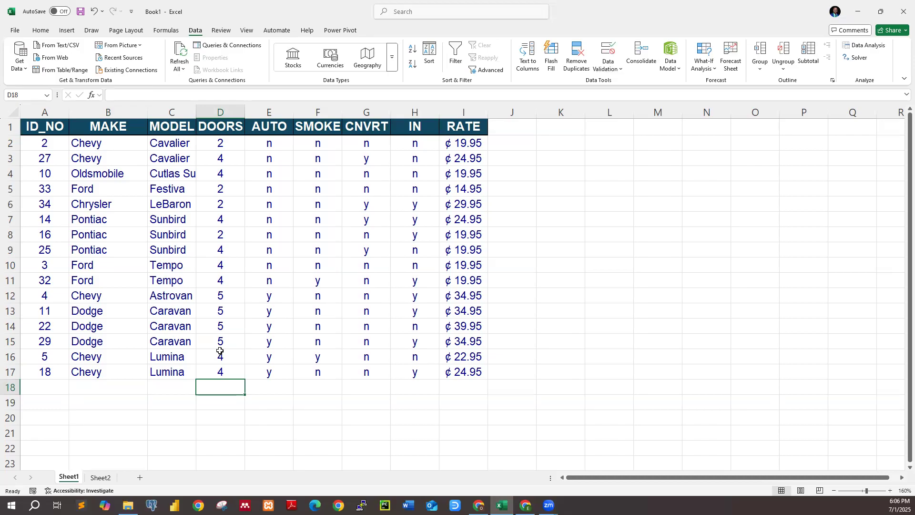
Open data validation for the last RATE cell, I17, and review its three option pages and the allowed value types
click(485, 370)
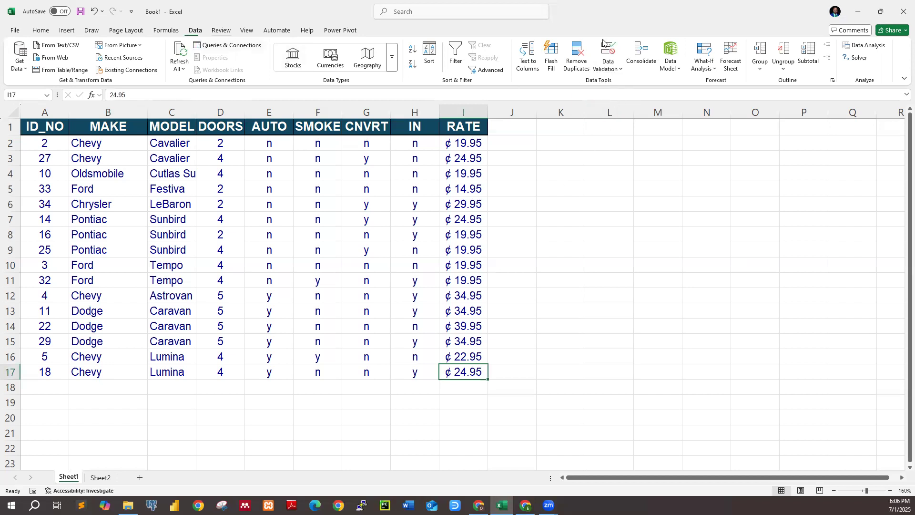
click(621, 69)
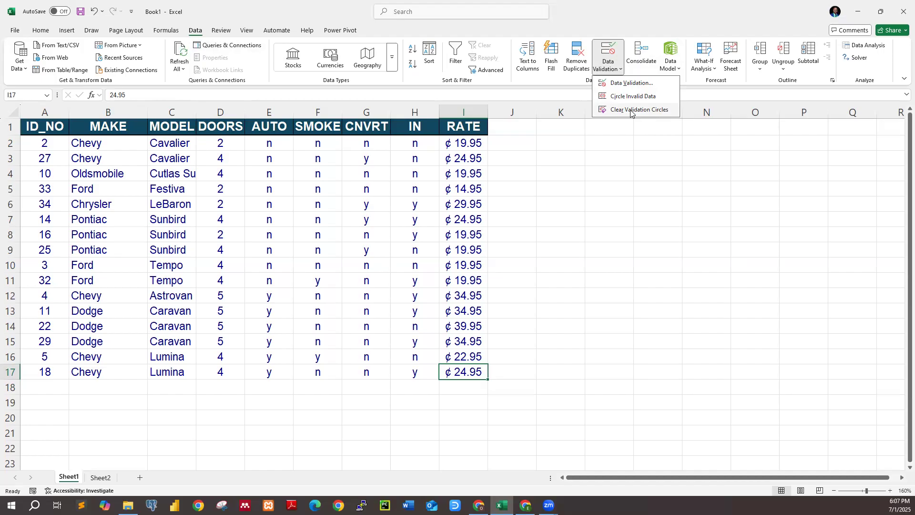
click(644, 85)
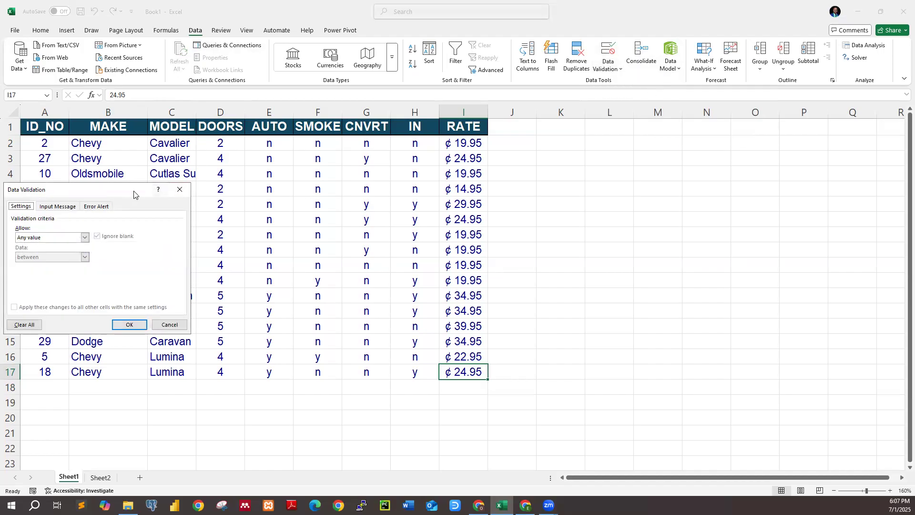
drag(120, 195, 574, 196)
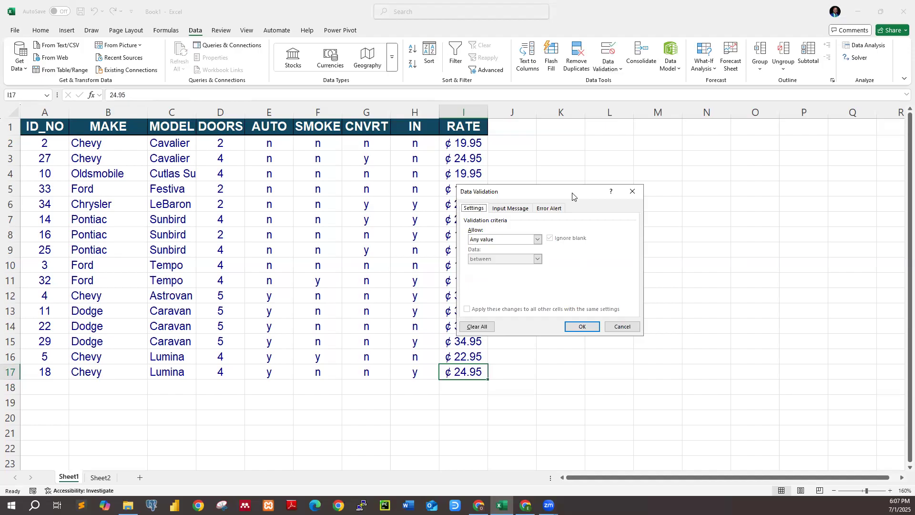
click(501, 210)
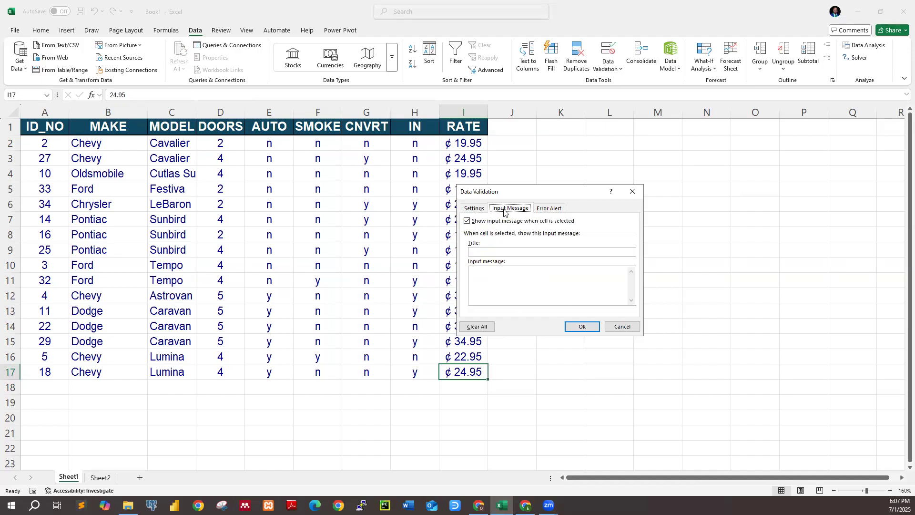
click(551, 208)
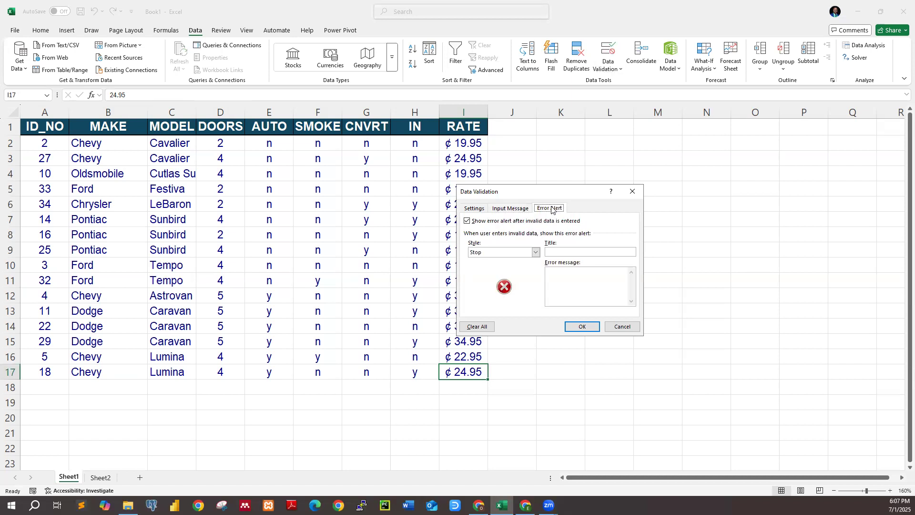
click(479, 210)
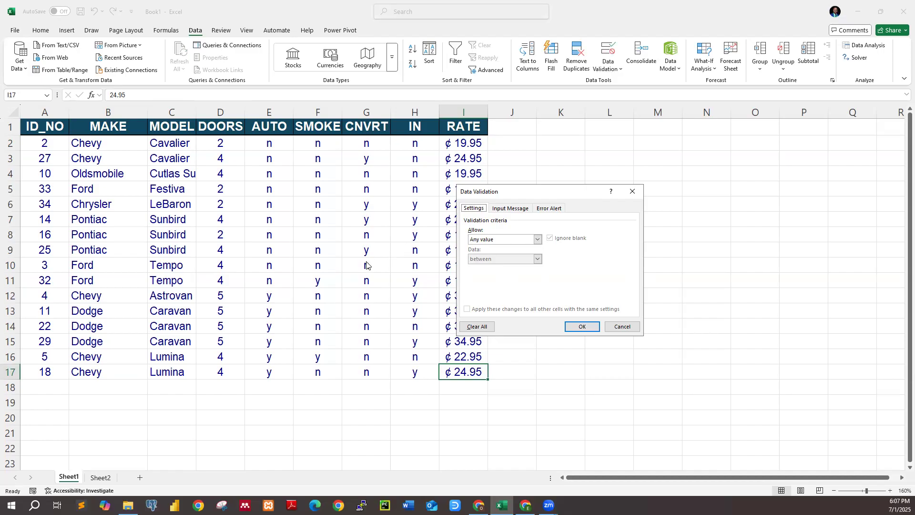
click(538, 240)
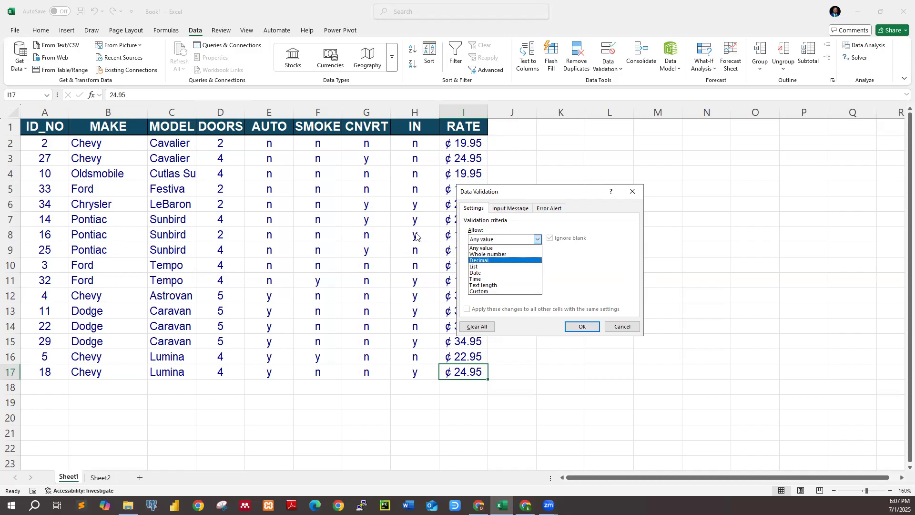
Review the input message fields and the error alert styles, title and message, and close data validation without applying a rule
click(533, 193)
click(522, 213)
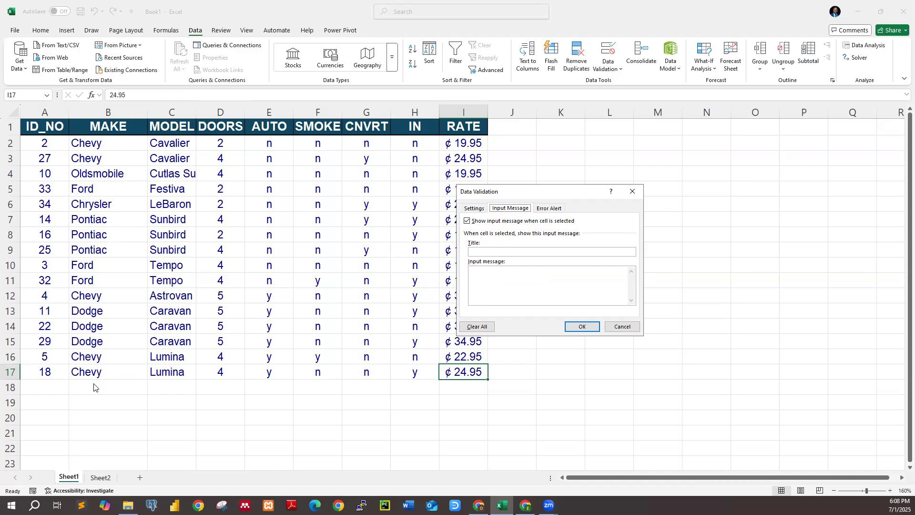
click(502, 272)
click(551, 208)
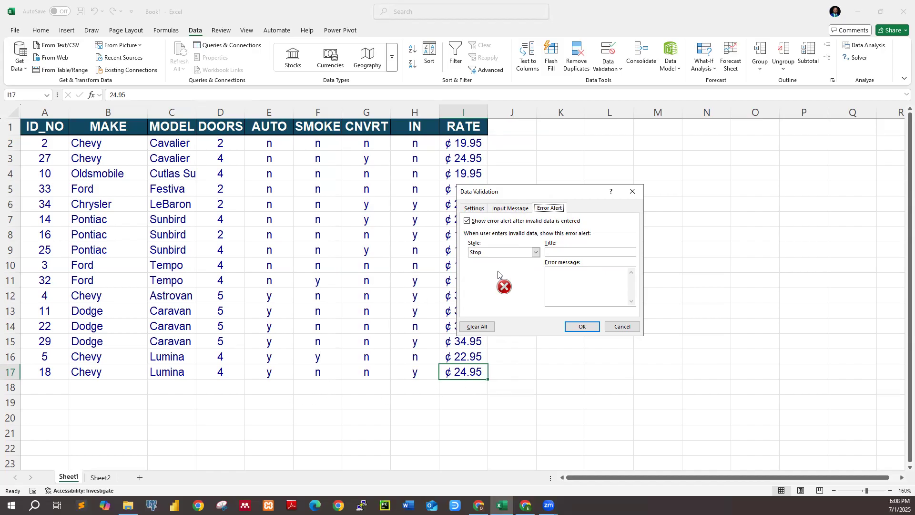
click(535, 252)
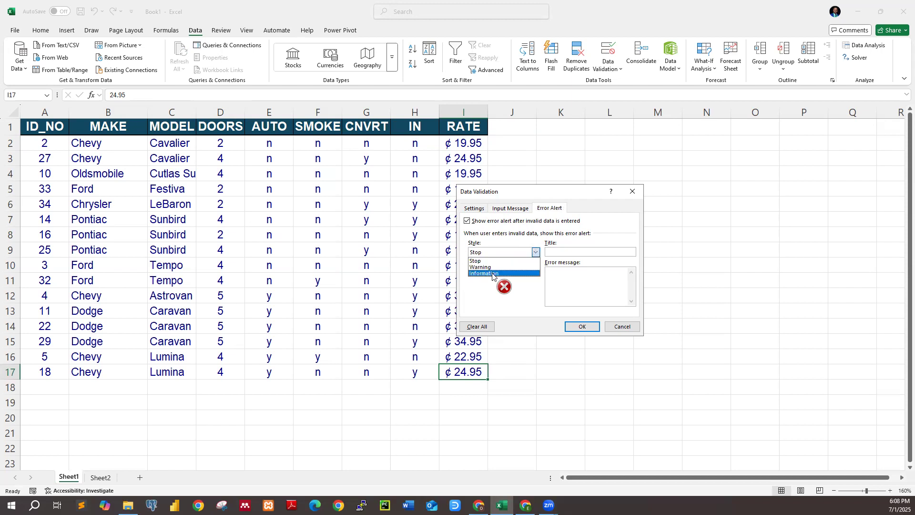
click(495, 251)
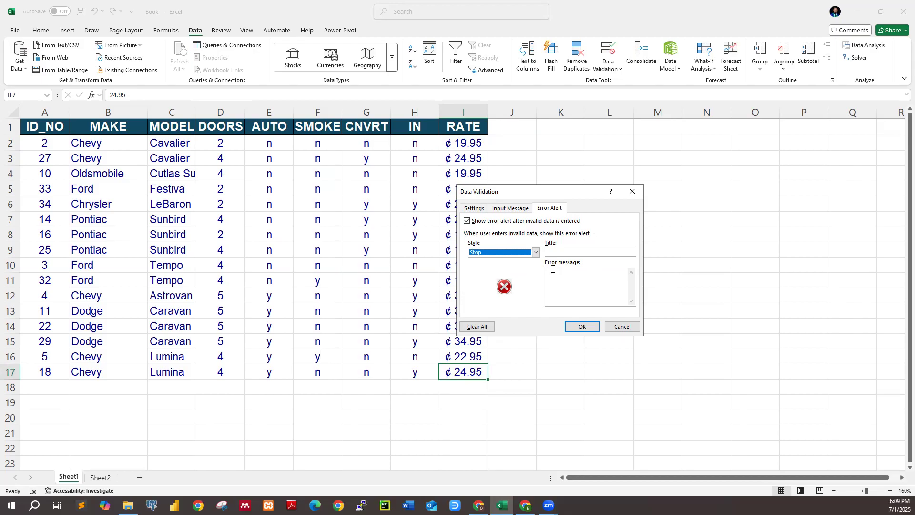
click(536, 252)
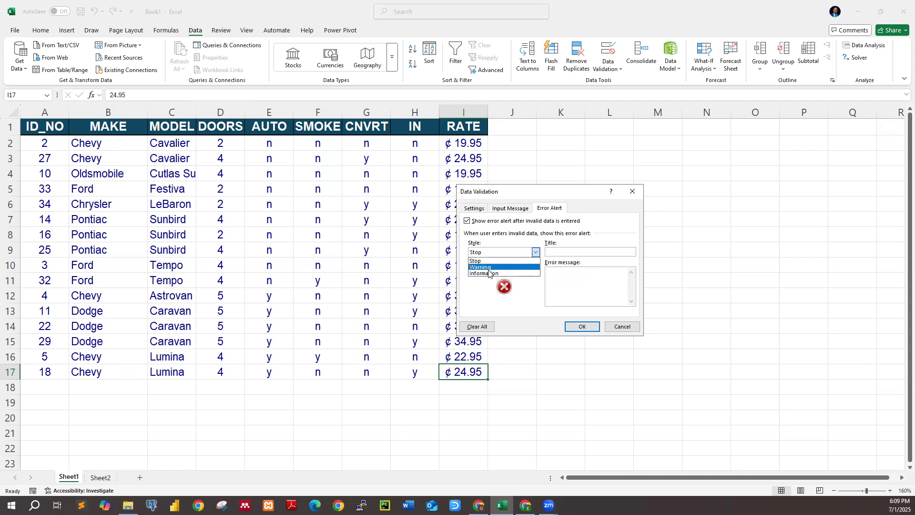
click(555, 254)
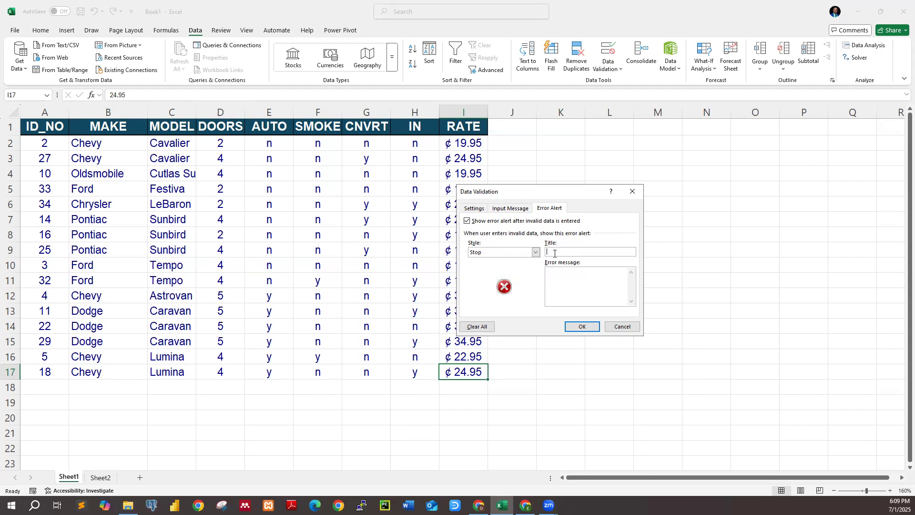
click(558, 280)
click(633, 192)
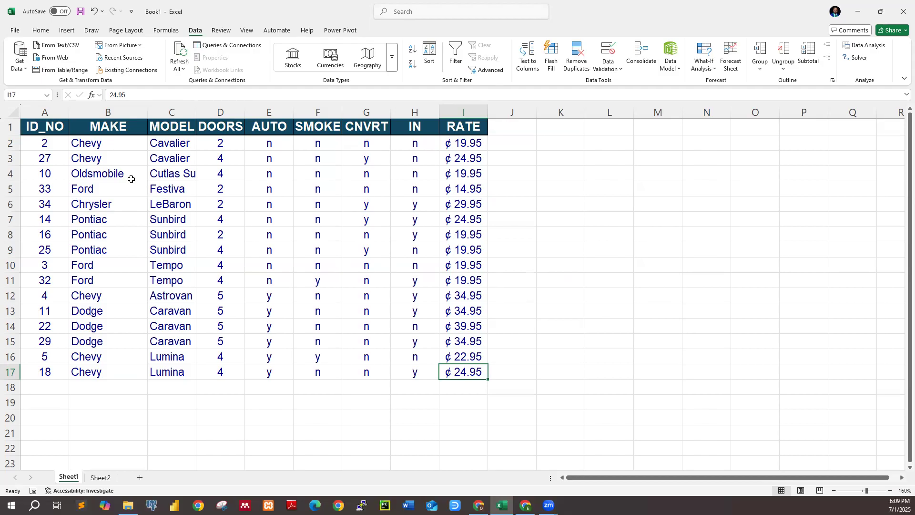
click(110, 144)
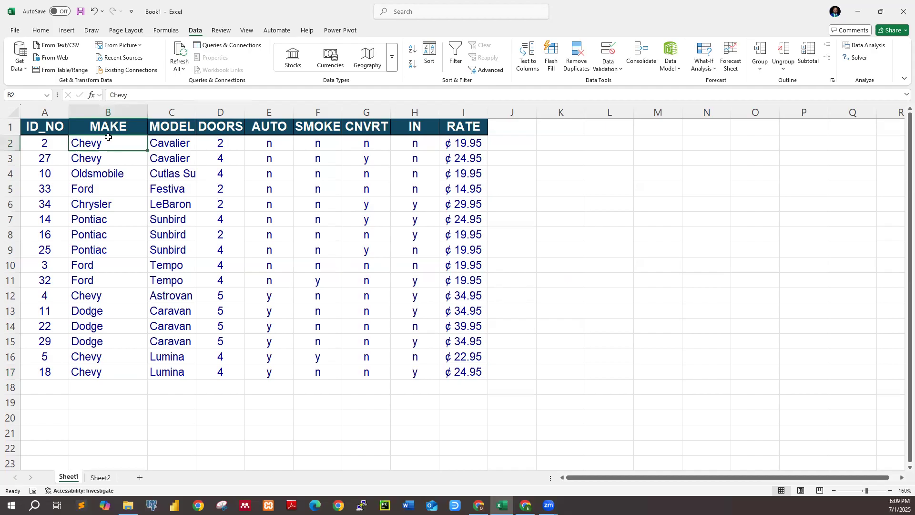
click(138, 112)
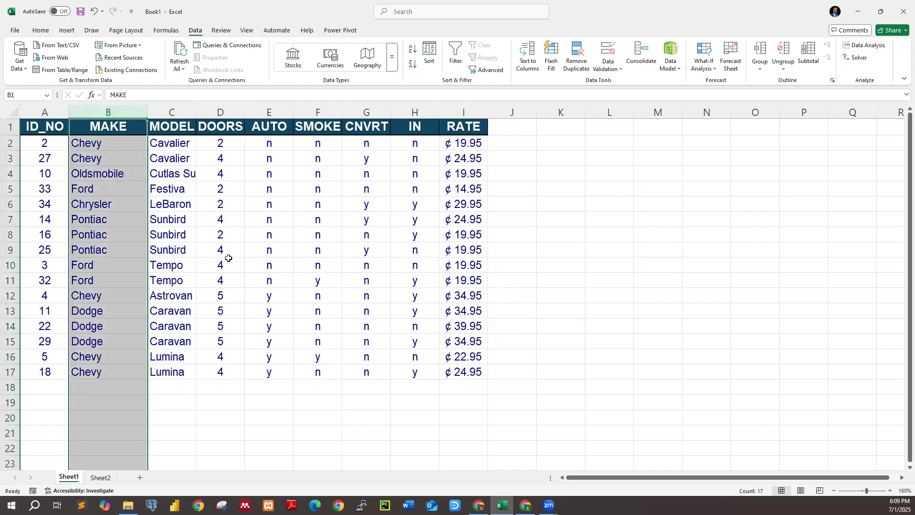
click(229, 258)
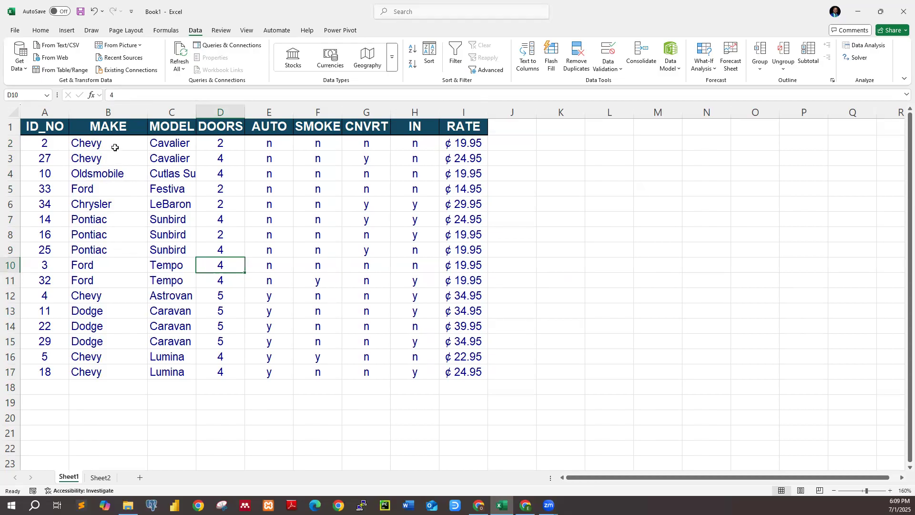
click(122, 391)
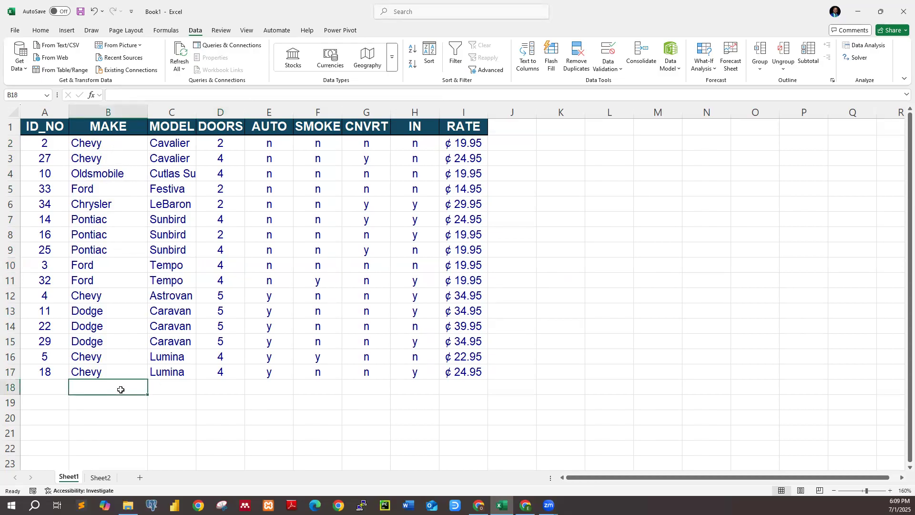
click(105, 144)
click(112, 232)
click(116, 209)
drag(119, 142, 120, 234)
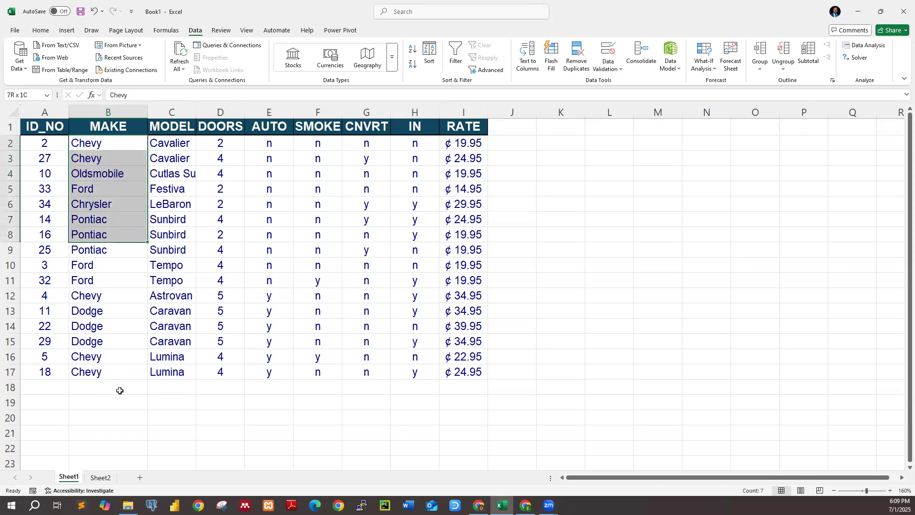
key(shift+Down)
key(shift+Down)
click(124, 307)
Open data validation for MAKE cells B2:B19 and set the allowed value type to List
drag(102, 145, 131, 408)
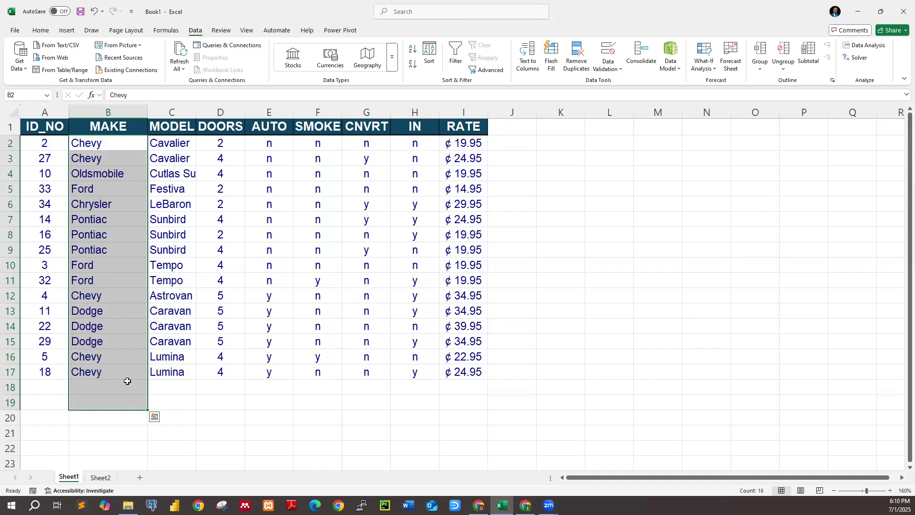
click(621, 72)
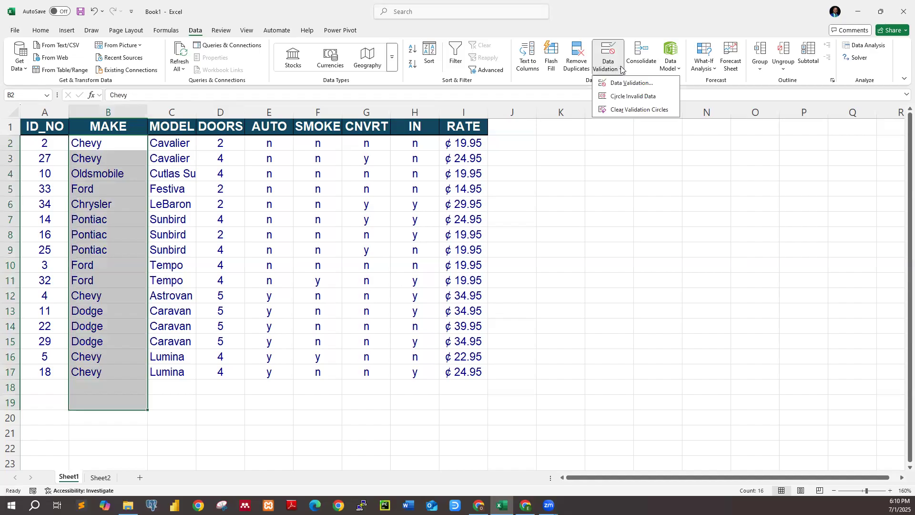
click(628, 83)
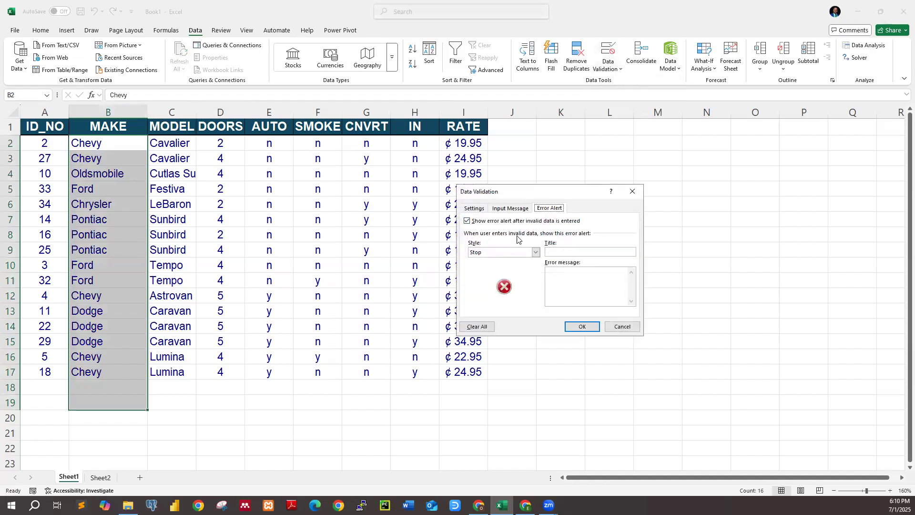
click(476, 208)
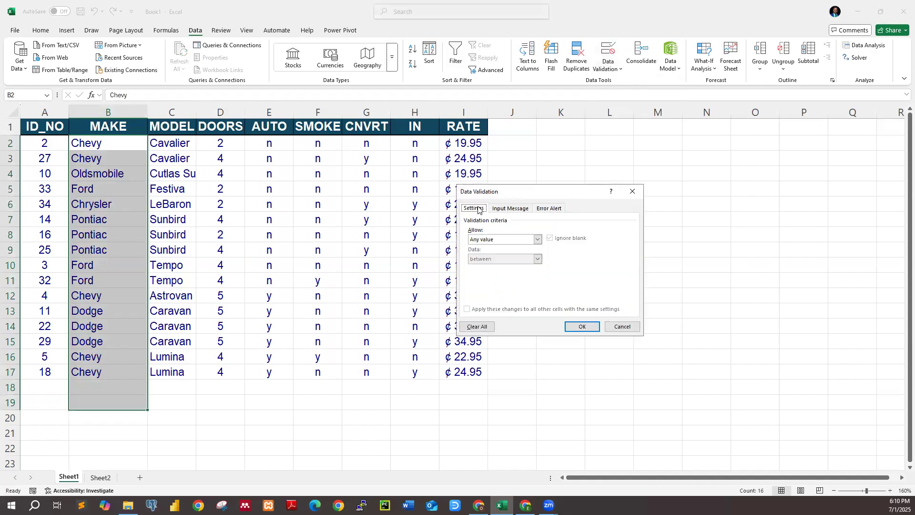
click(538, 239)
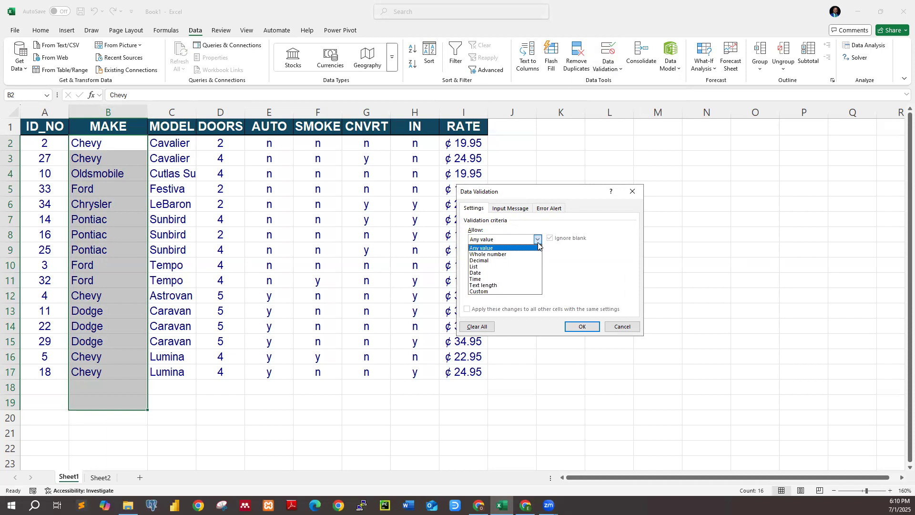
click(482, 267)
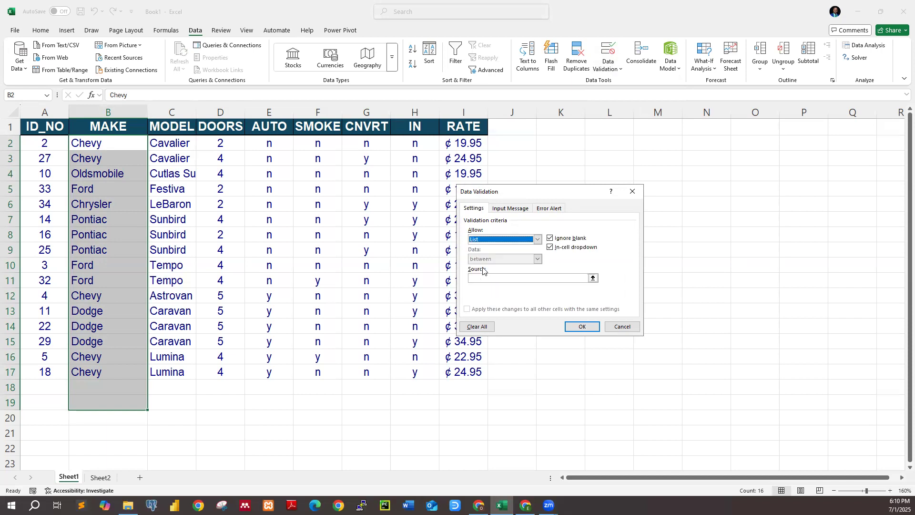
Enter Chevy,Oldsmobile,Ford,Chrysler,Dodge,Pontiac as the list source and apply the rule to the MAKE cells
click(487, 277)
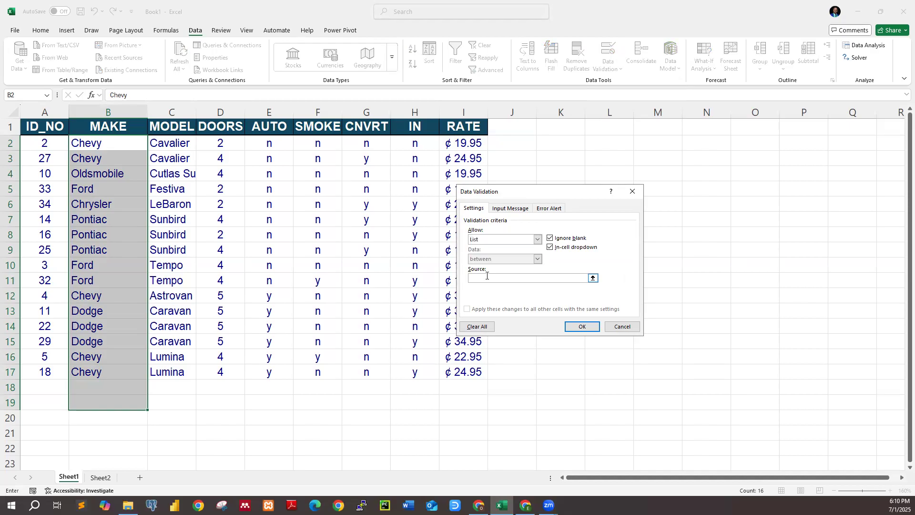
text(Cha)
text(vy)
text(Old)
text(smobile)
text(,Ch)
text(ru)
text(y)
text(sler,Dod)
text(ge)
text(,Po)
text(n)
text(tiac)
click(591, 330)
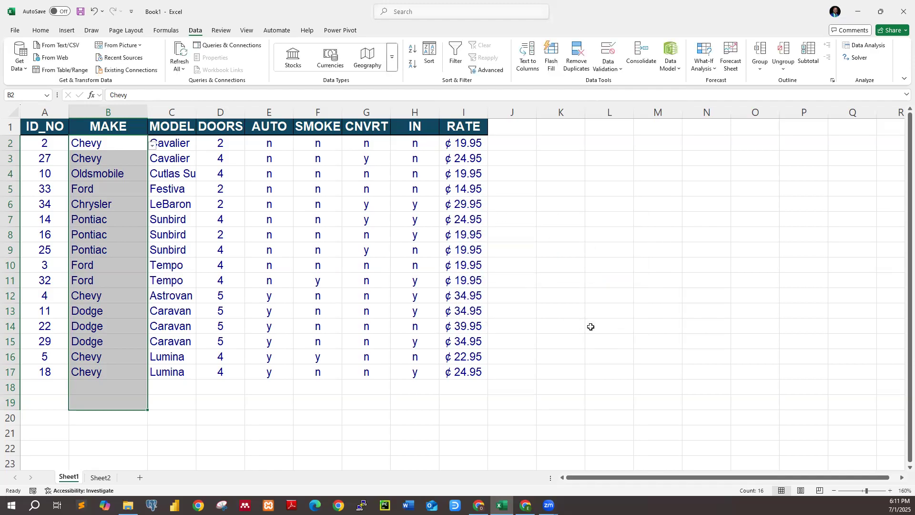
Reopen data validation for the MAKE cells to check the list rule, keeping its settings
click(620, 71)
click(625, 84)
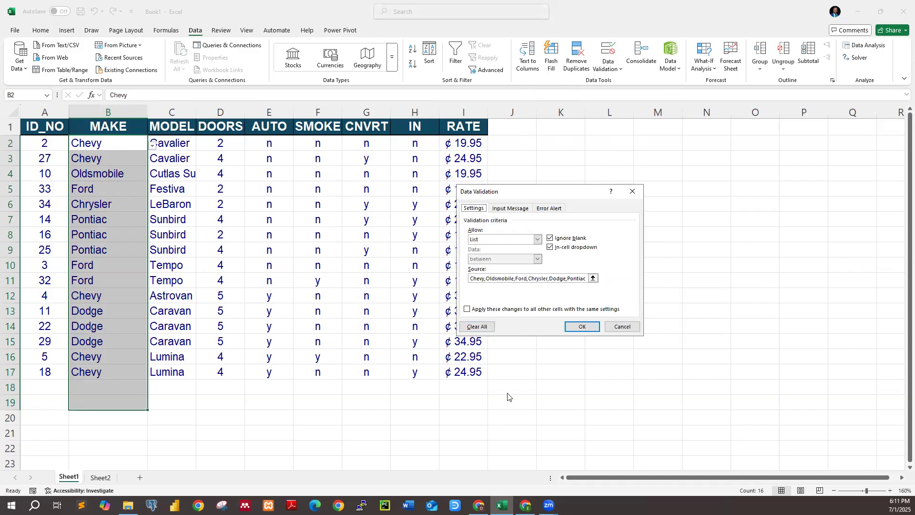
click(586, 327)
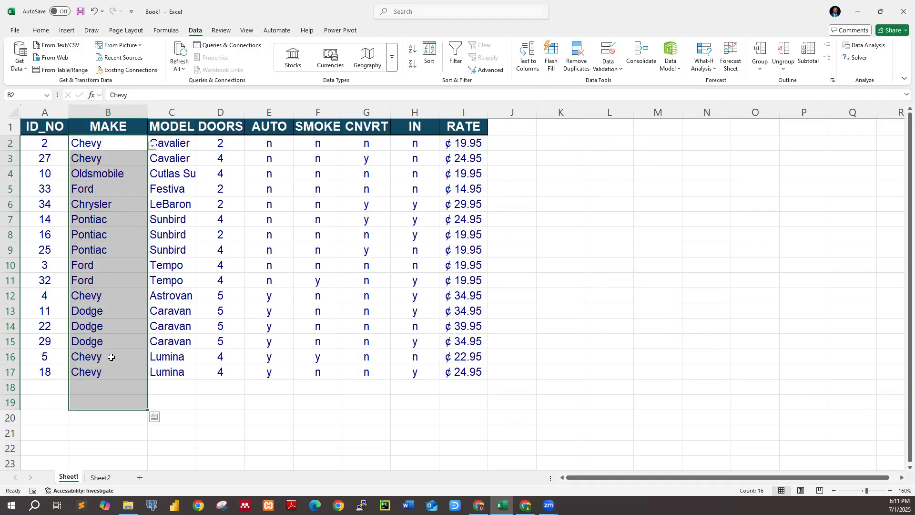
View the permitted makes offered in empty MAKE cell B18 without choosing one
click(112, 388)
click(152, 390)
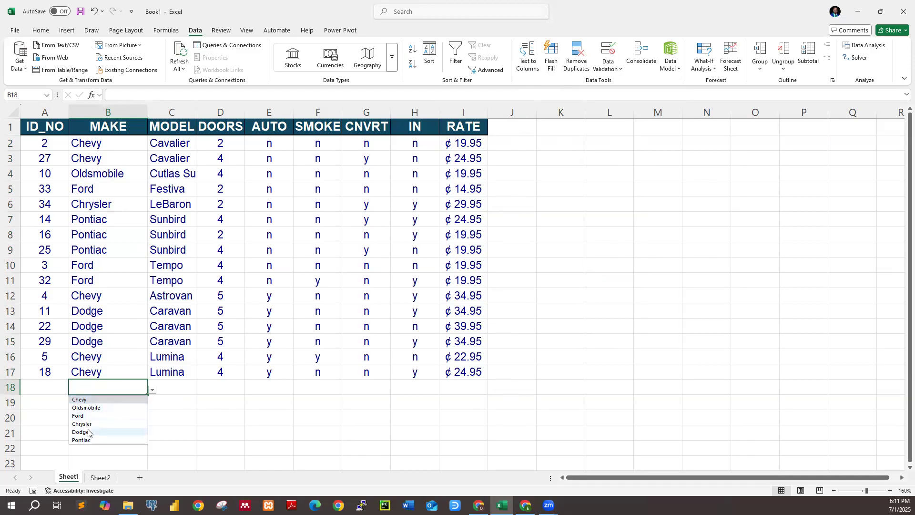
click(99, 389)
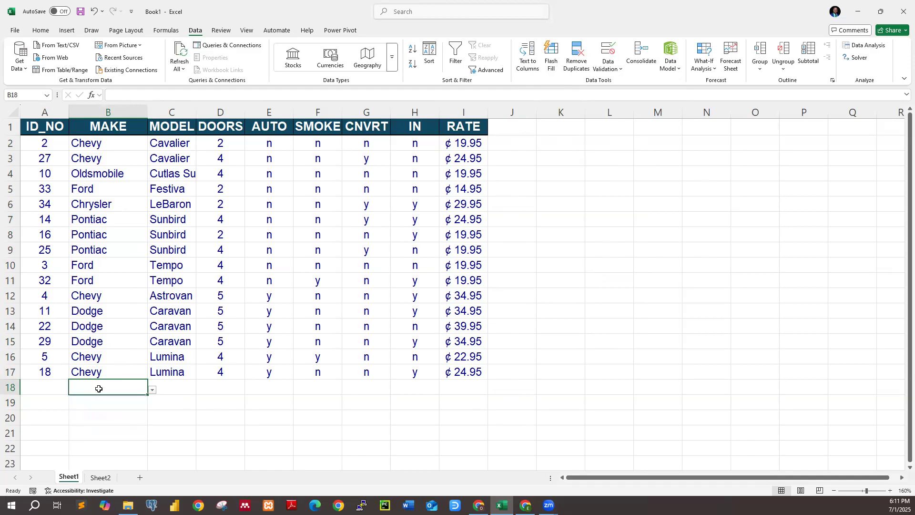
Review the validation settings and error alert options for cell B18, and close data validation without changes
click(625, 71)
click(620, 83)
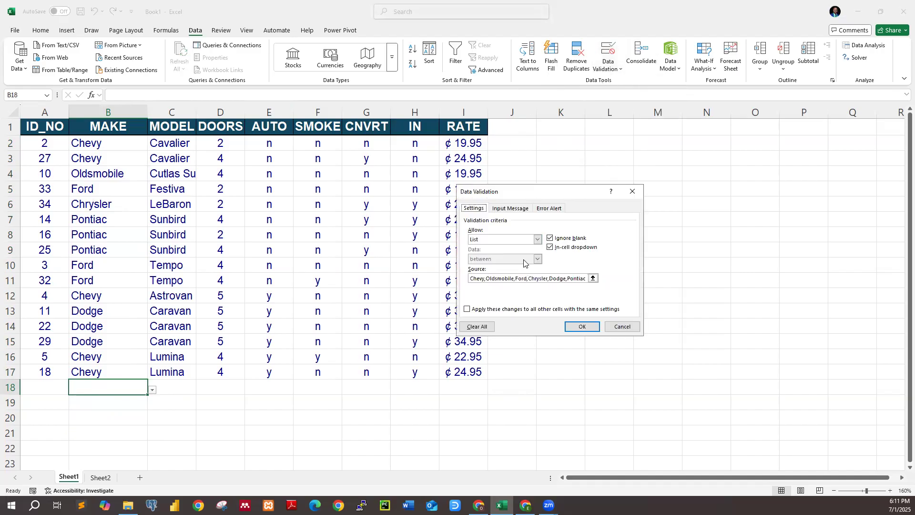
click(549, 208)
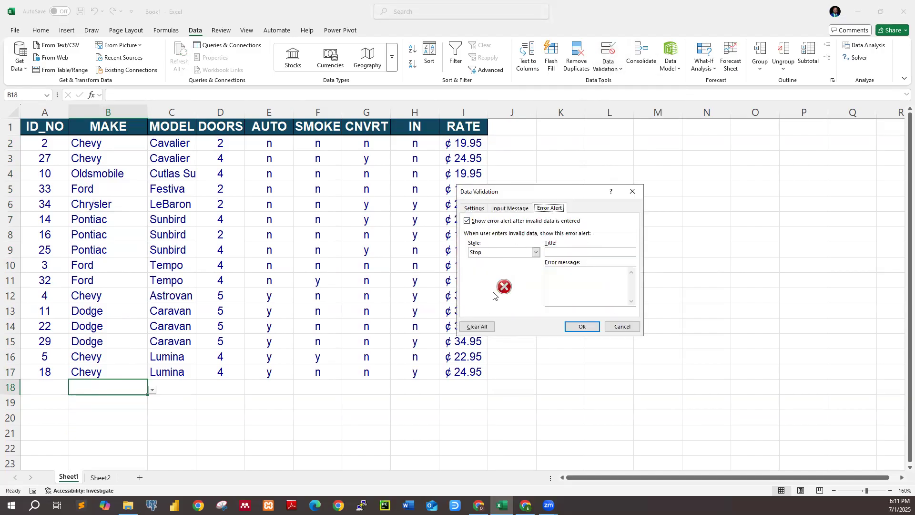
click(632, 192)
Try the unlisted entry r in MAKE cell B18 and clear it
double_click(129, 389)
text(r)
key(Return)
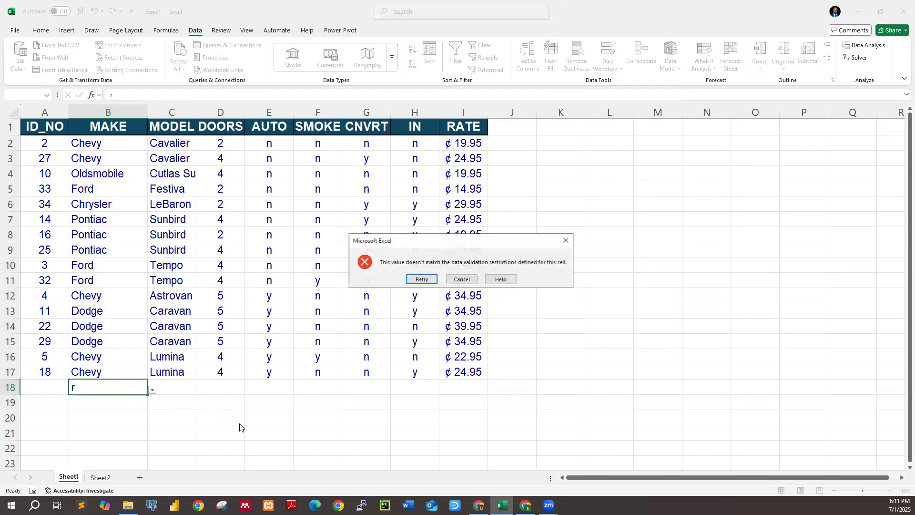
click(419, 279)
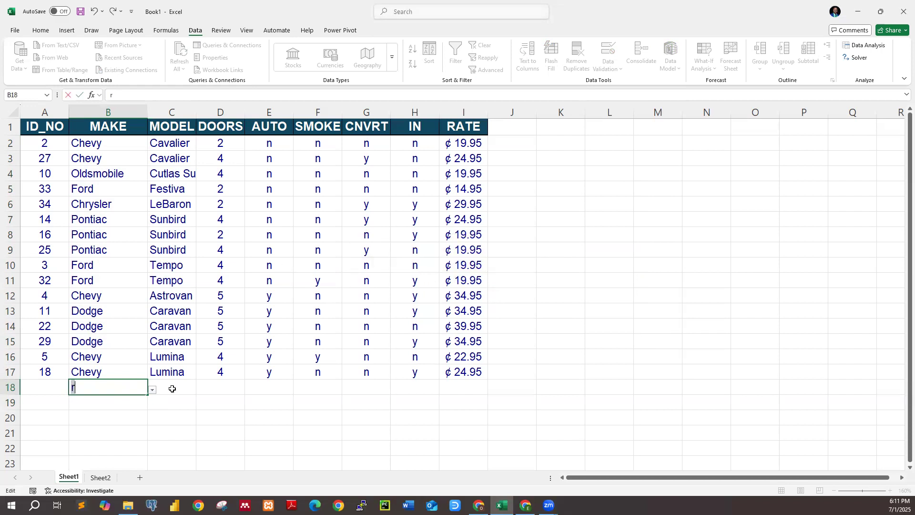
key(BackSpace)
Fill MAKE cell B18 with Pontiac from the permitted makes, narrowing the list with p
key(alt+Down)
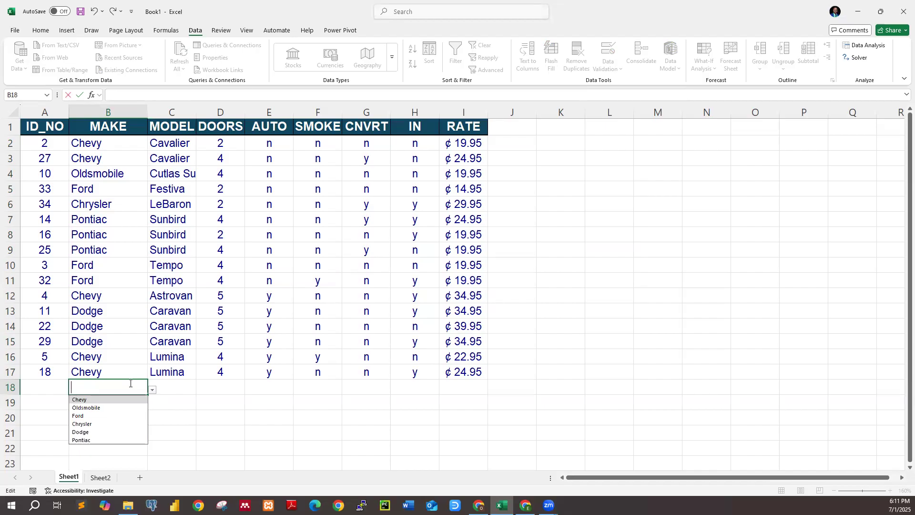
text(p)
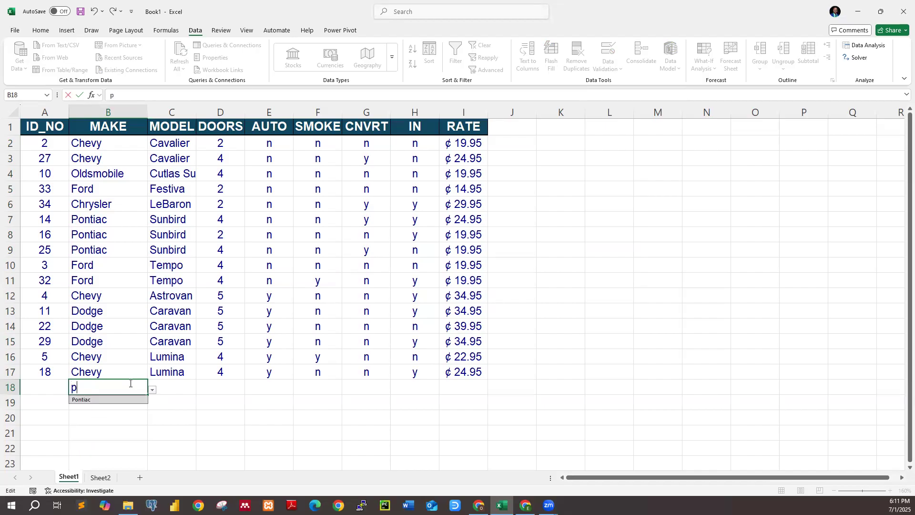
click(105, 400)
key(Return)
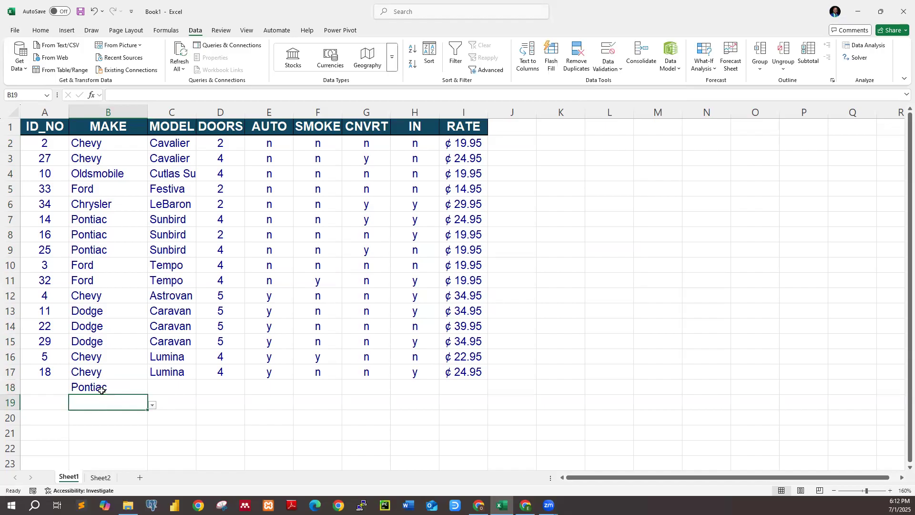
click(101, 390)
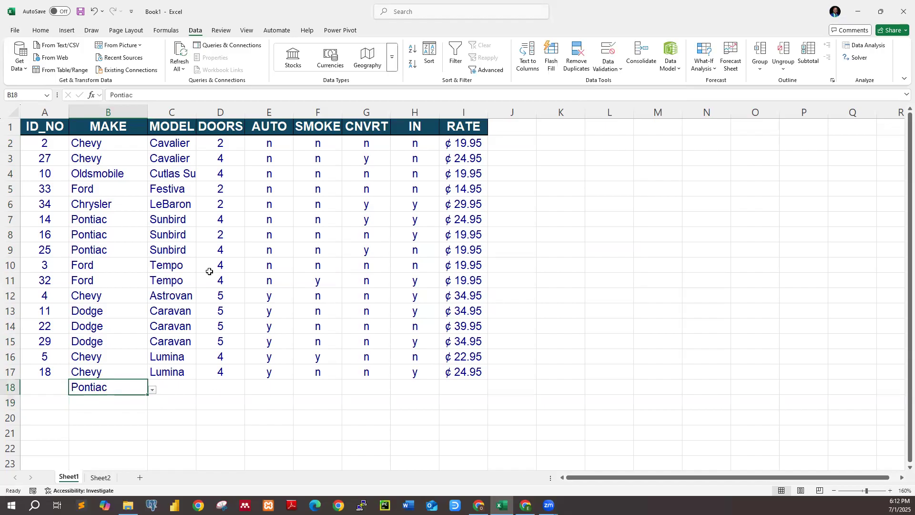
click(233, 386)
click(284, 384)
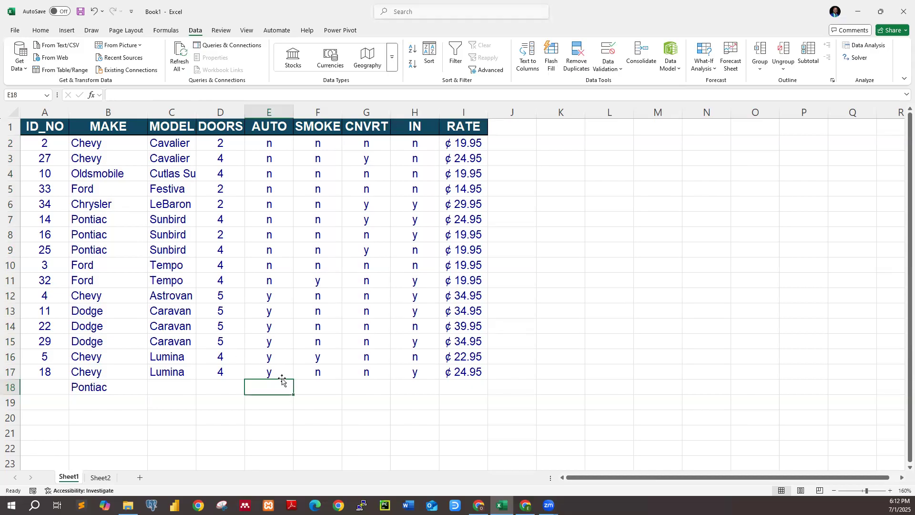
click(463, 383)
Open data validation for RATE cells I2:I18 and set the allowed value type to Decimal
drag(467, 143, 465, 392)
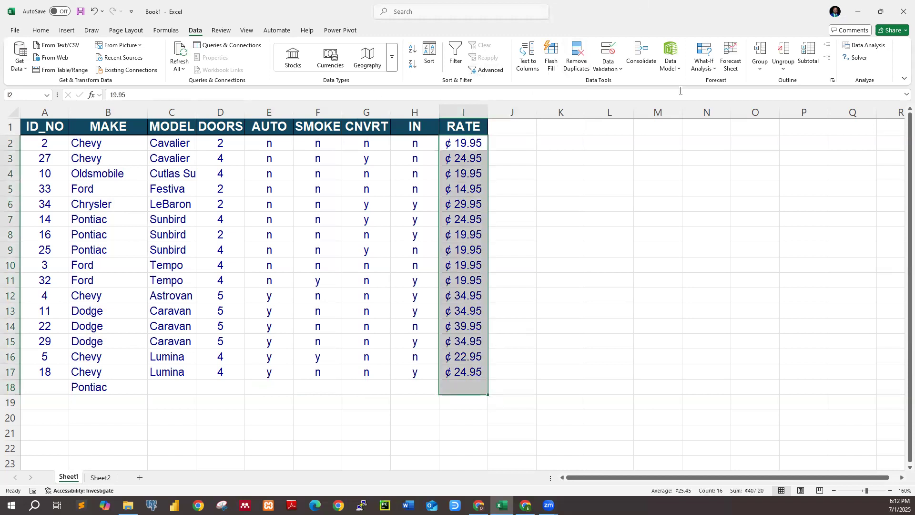
click(621, 72)
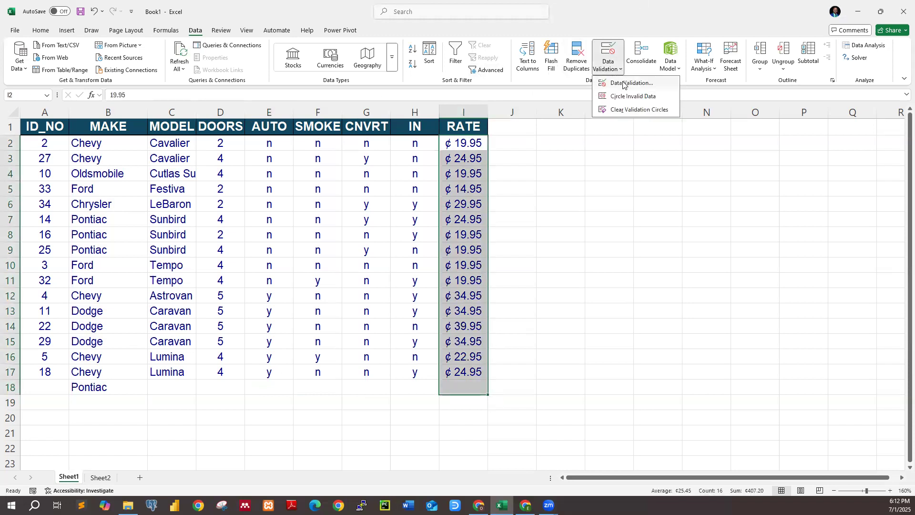
click(624, 83)
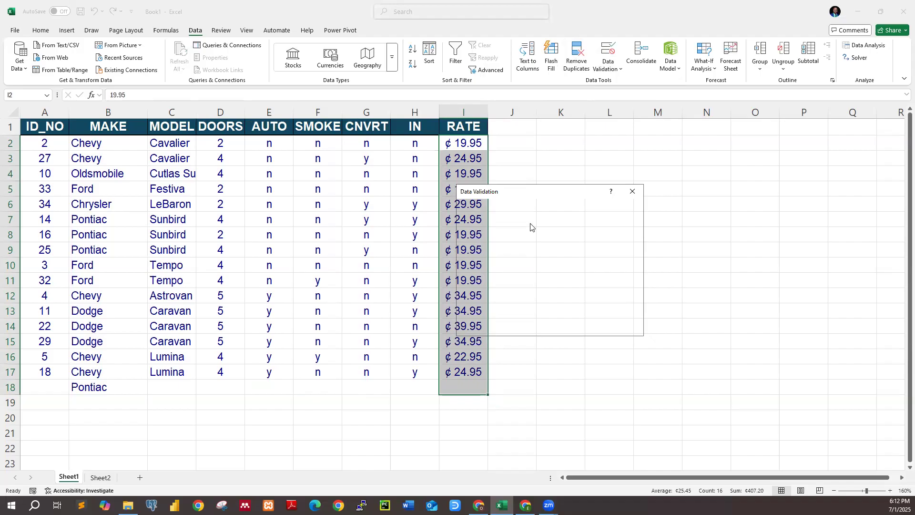
click(477, 211)
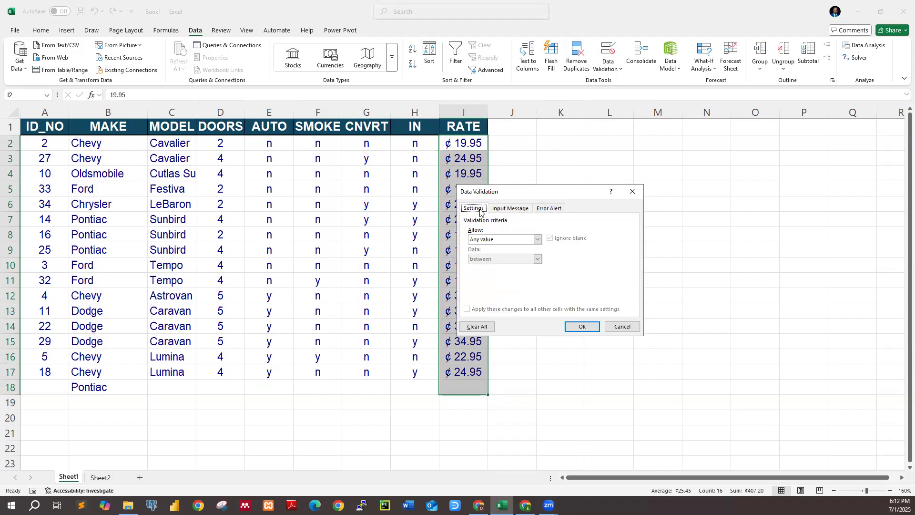
click(537, 239)
click(496, 260)
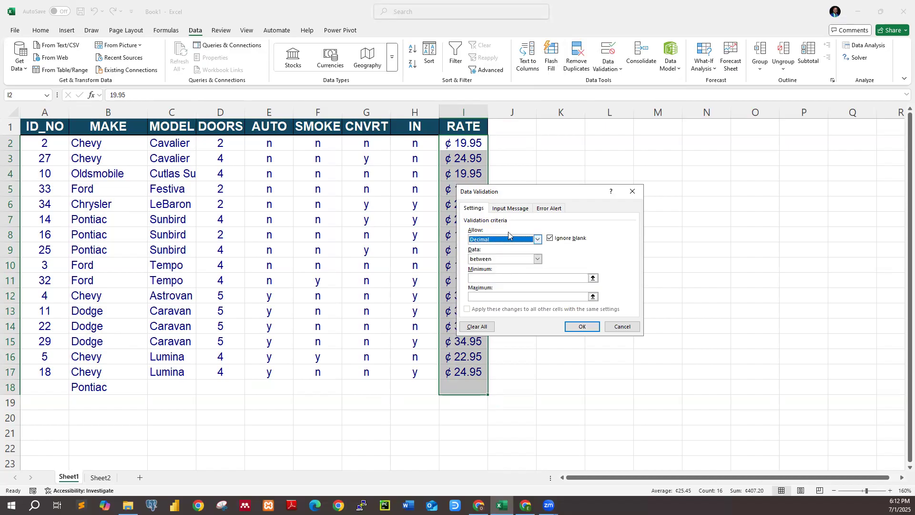
Restrict the RATE decimals to between a minimum of 19.95 and a maximum of 39.95, and apply the rule
click(488, 279)
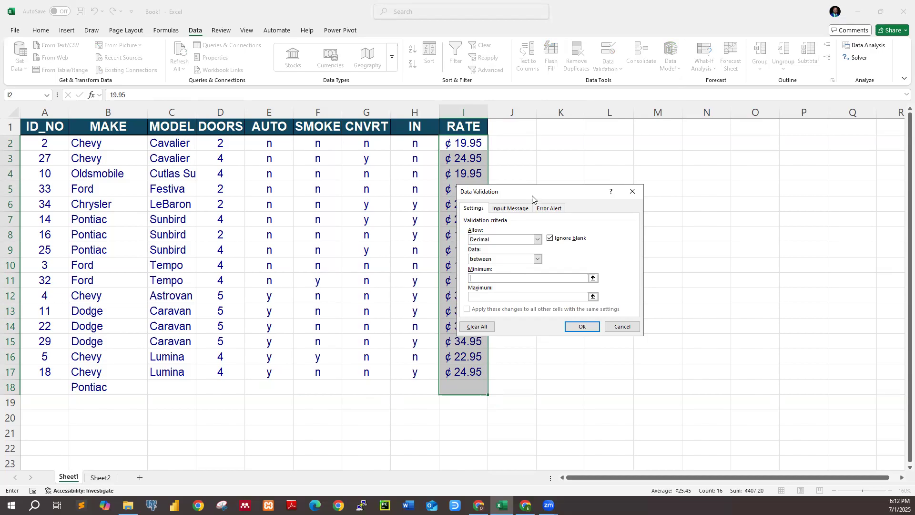
drag(549, 190, 584, 190)
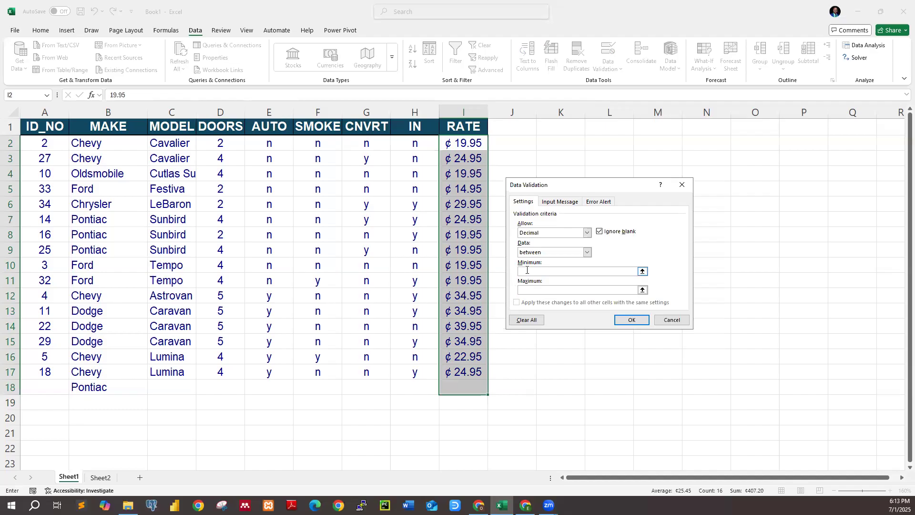
text(19.95)
click(548, 292)
text(39.95)
click(632, 320)
Try the out-of-range value 40 in RATE cell I18 and cancel the entry
click(476, 387)
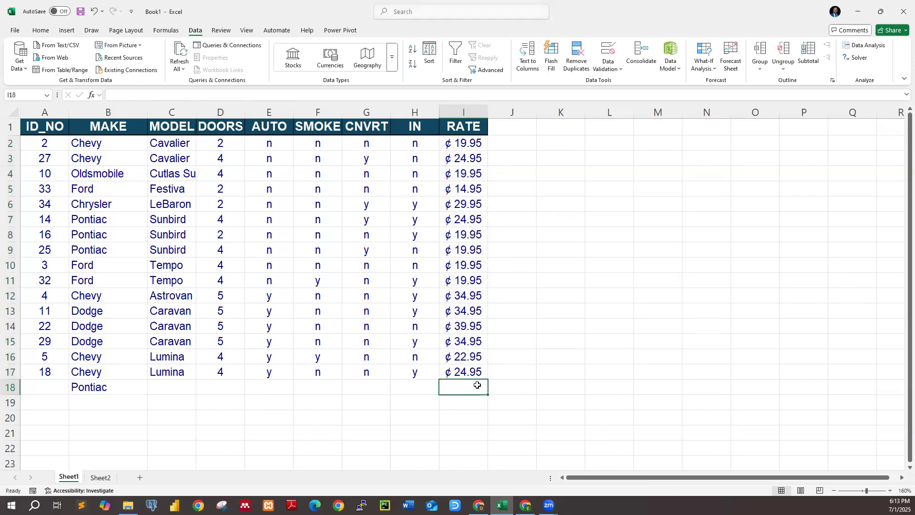
text(40)
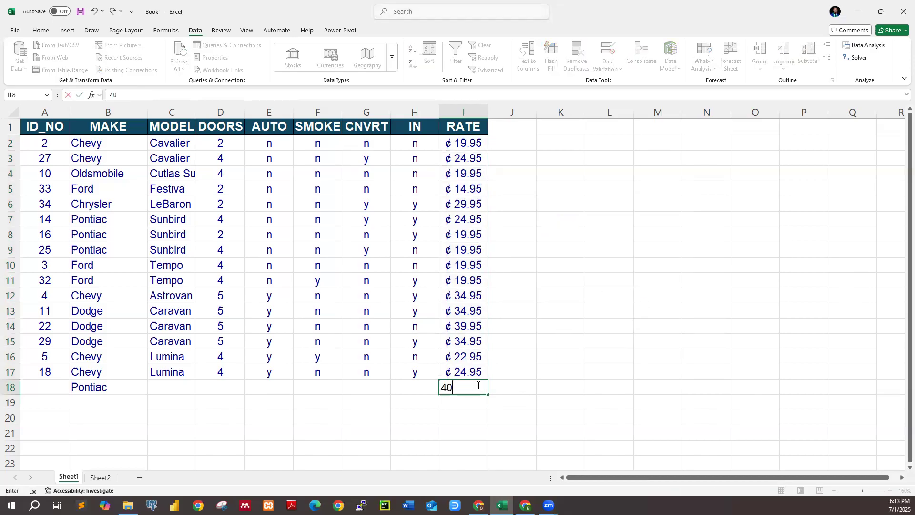
key(Return)
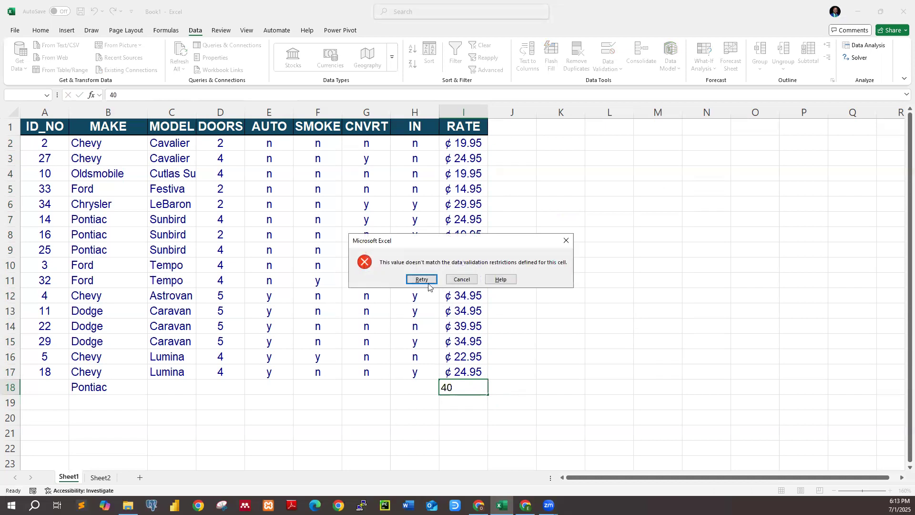
click(462, 279)
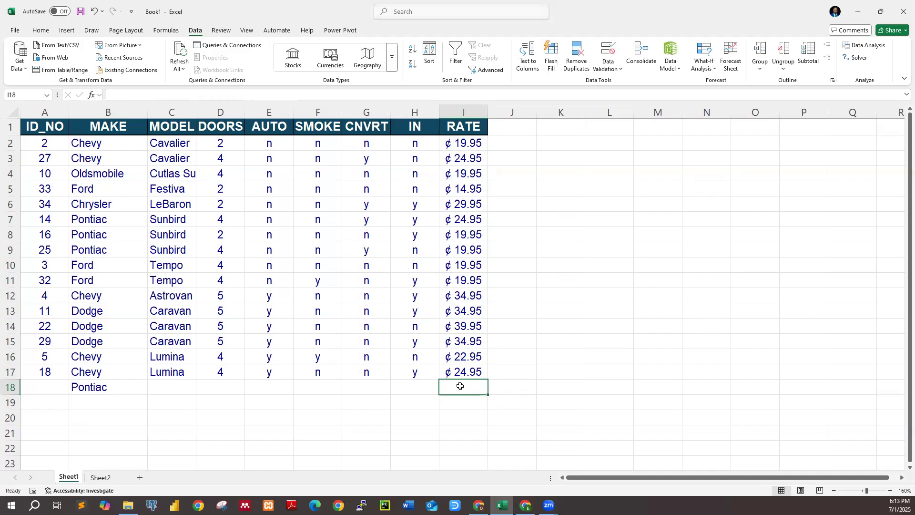
Enter 20 in RATE cell I18
text(20)
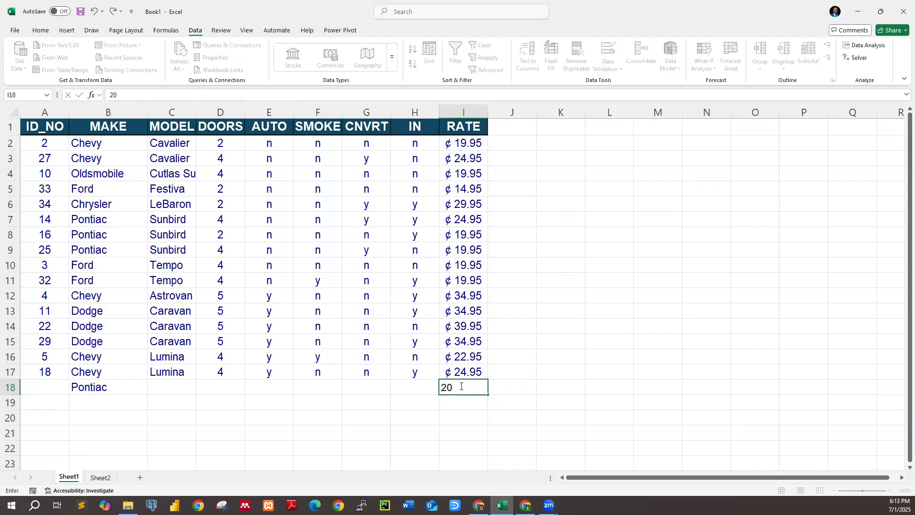
key(Return)
key(Up)
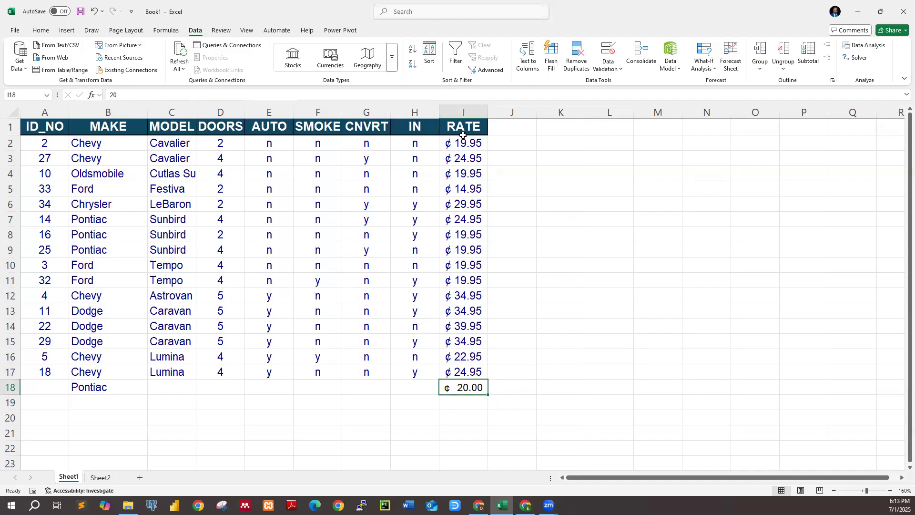
drag(463, 142, 460, 416)
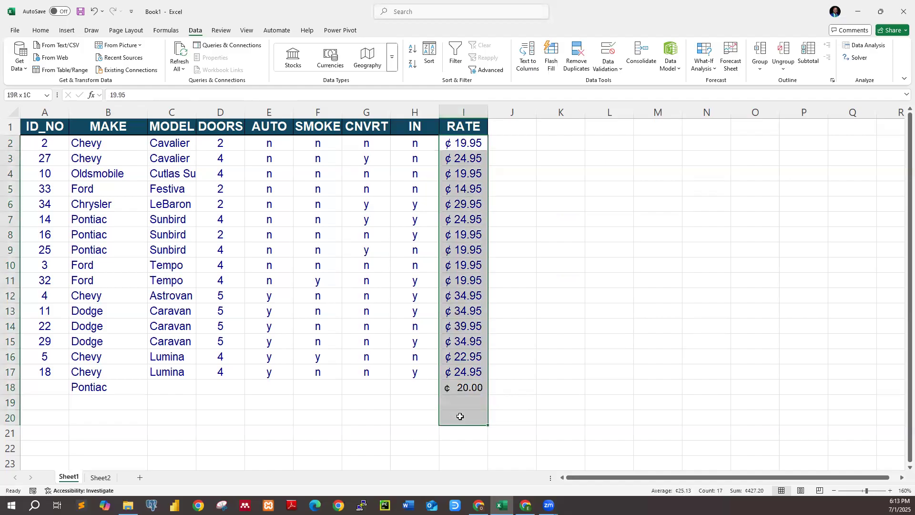
click(612, 65)
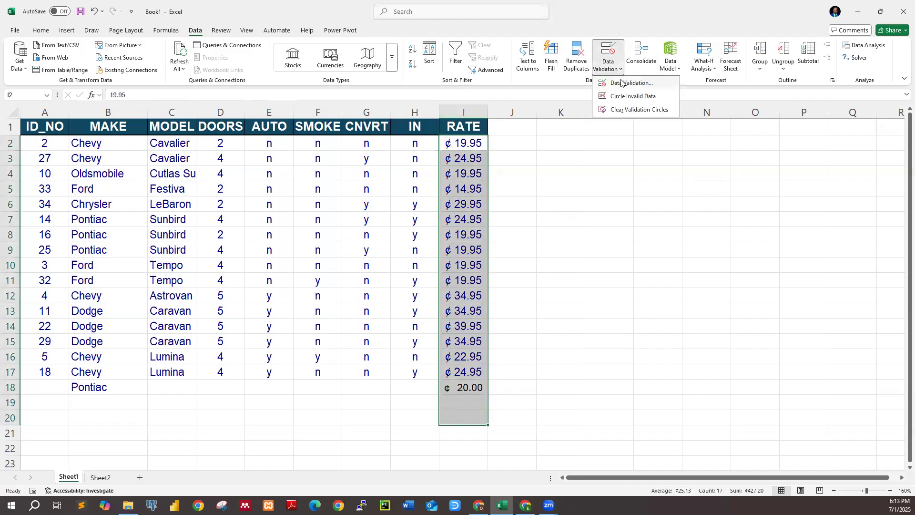
click(622, 83)
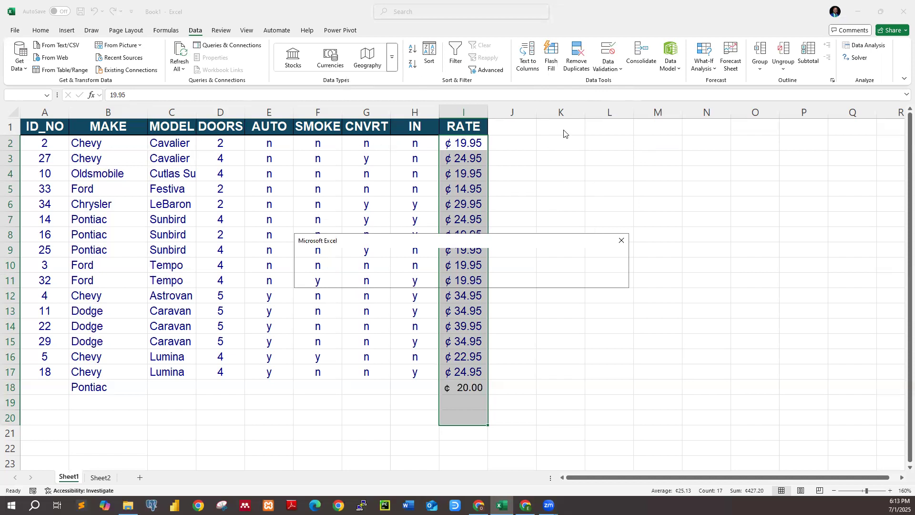
click(621, 240)
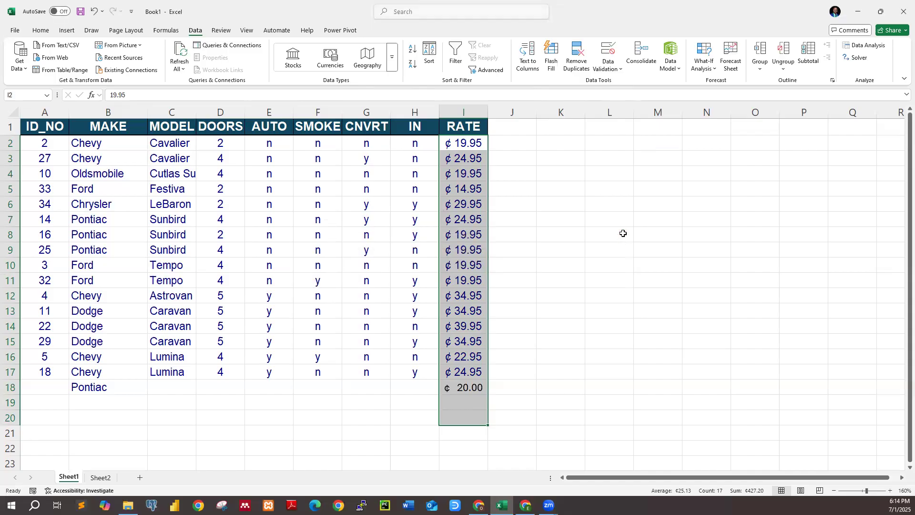
click(539, 395)
click(476, 402)
click(559, 331)
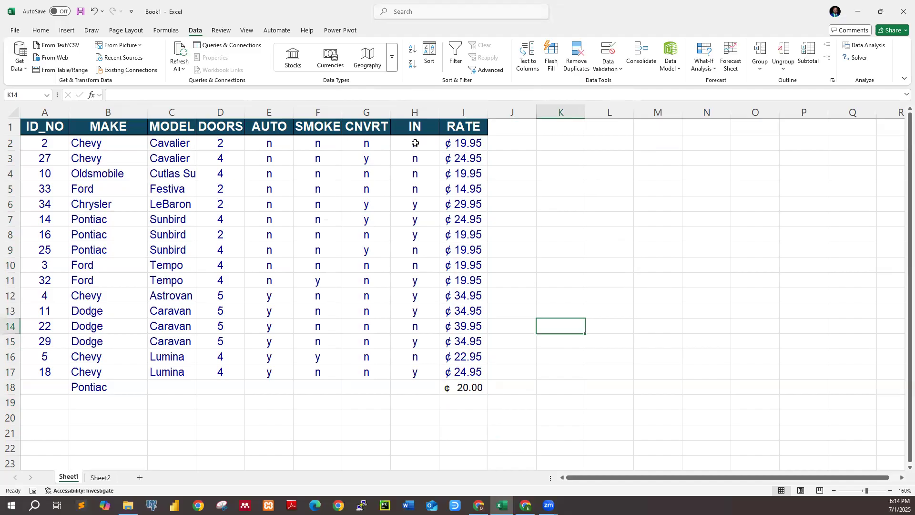
Set data validation for DOORS cells D2:D18 to allow whole numbers within a between-range with a minimum of 2
drag(220, 144, 230, 379)
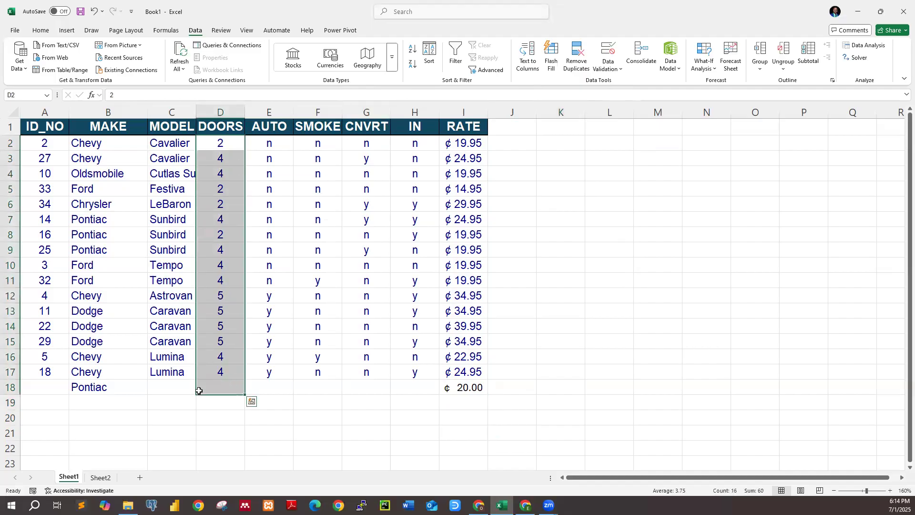
click(617, 68)
click(623, 85)
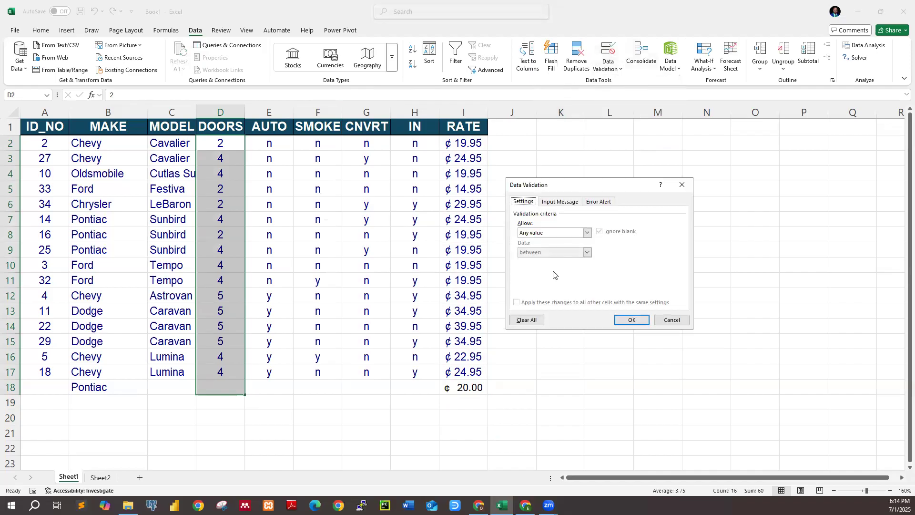
click(536, 233)
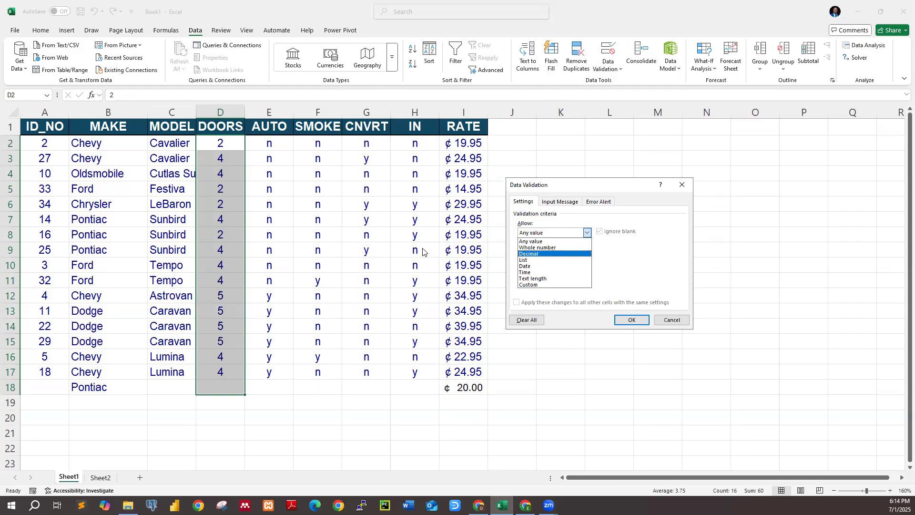
click(533, 247)
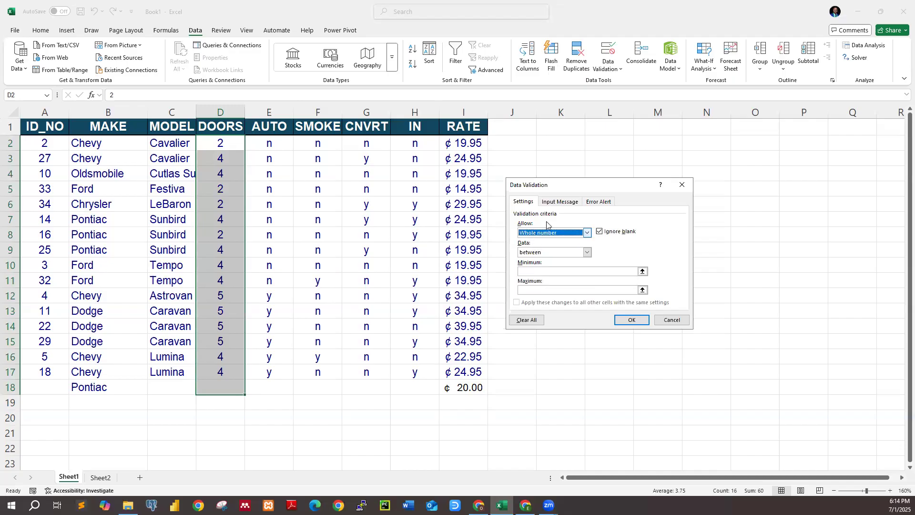
click(535, 271)
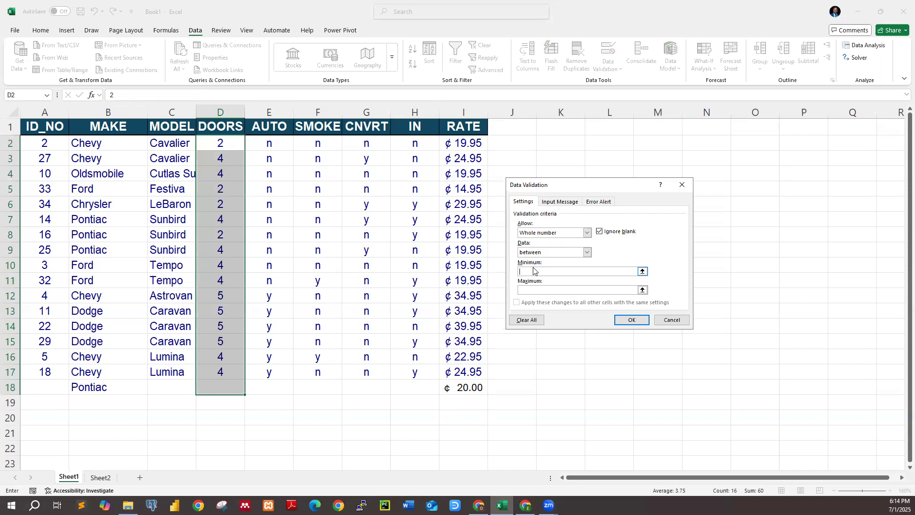
text(2)
click(530, 288)
Add an input message titled Notice reading "Input Values between 2-6" to the DOORS validation, and apply the rule
click(560, 202)
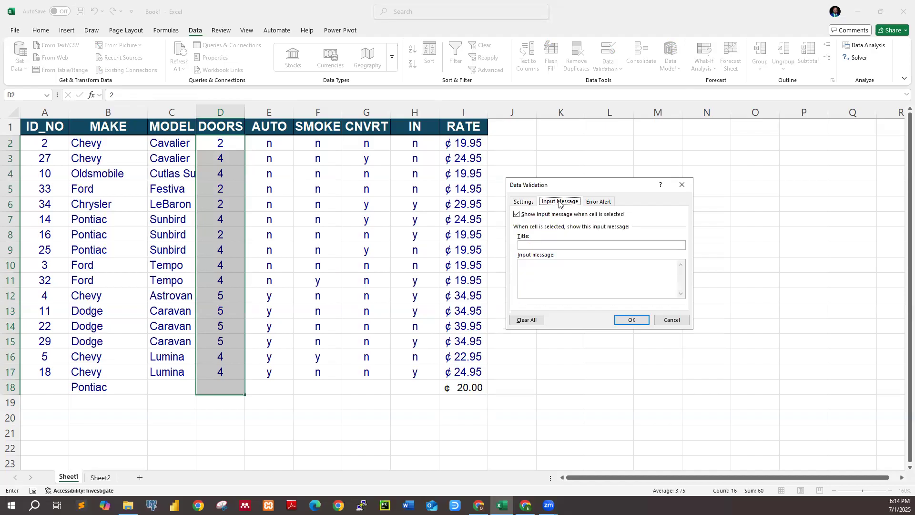
click(539, 245)
text(Notice)
click(546, 265)
text(IN)
key(BackSpace)
text(nput Values )
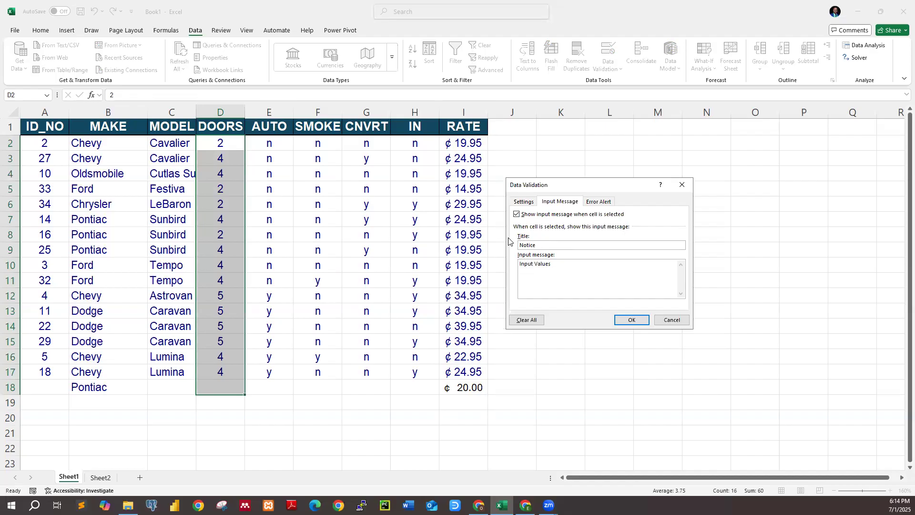
text( between 2-6)
click(624, 319)
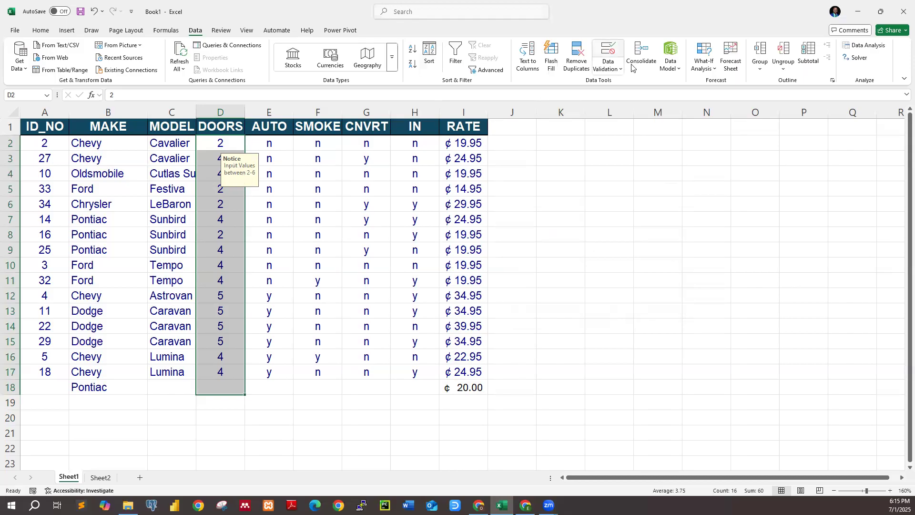
Review the error alert settings of the DOORS validation and close them without changes
click(611, 68)
click(629, 83)
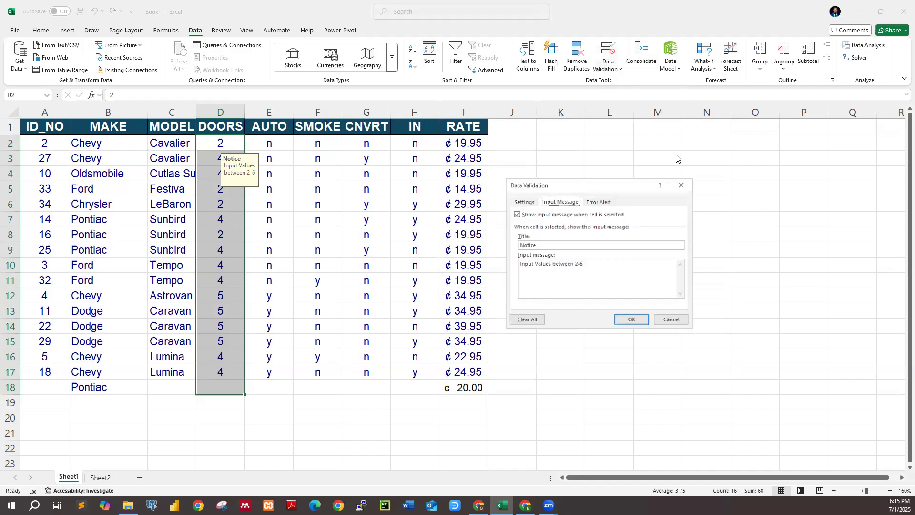
click(598, 201)
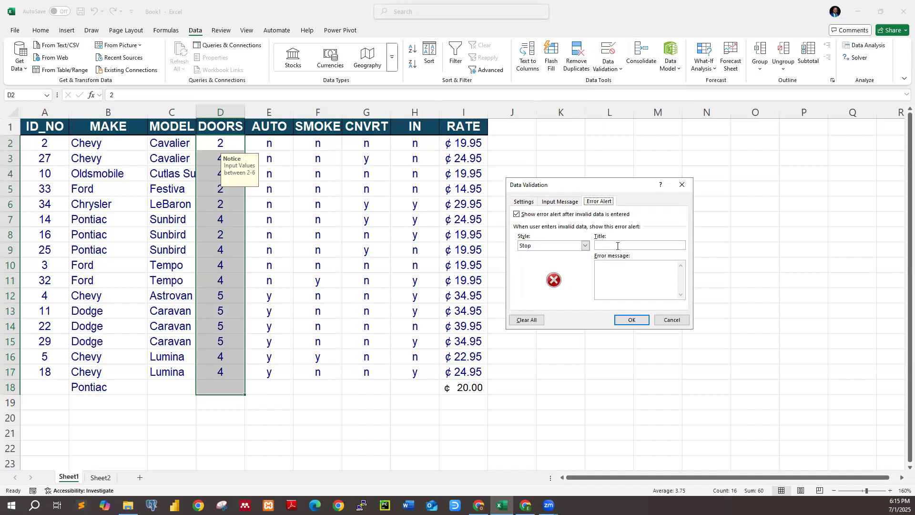
click(682, 184)
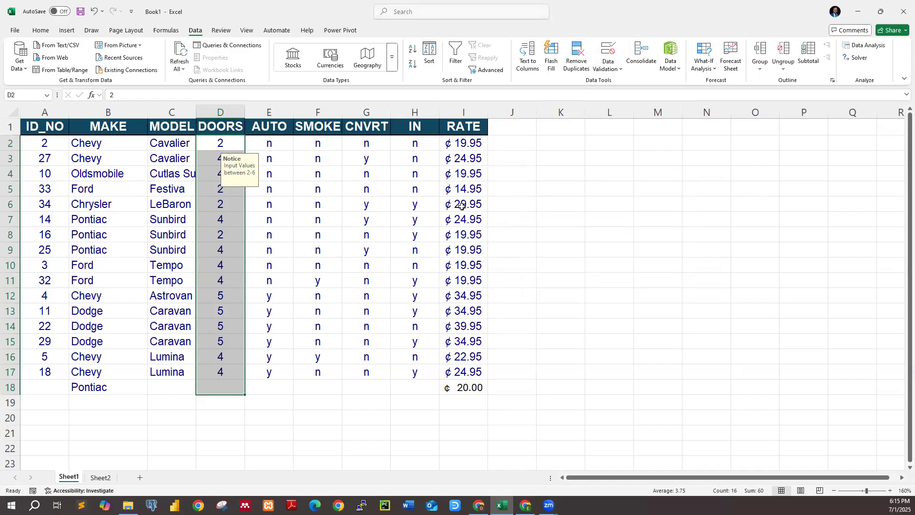
Try the out-of-range value 9 in DOORS cell D18 and cancel the entry
click(235, 388)
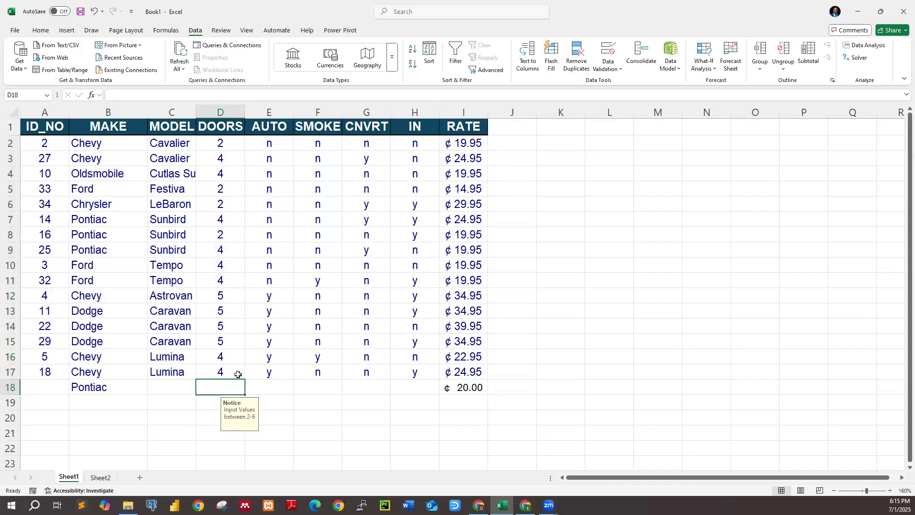
text(9)
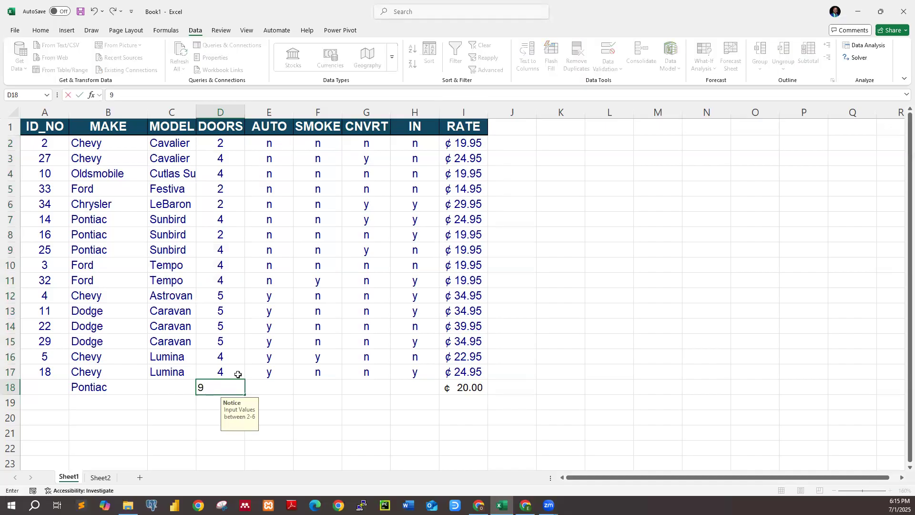
key(Return)
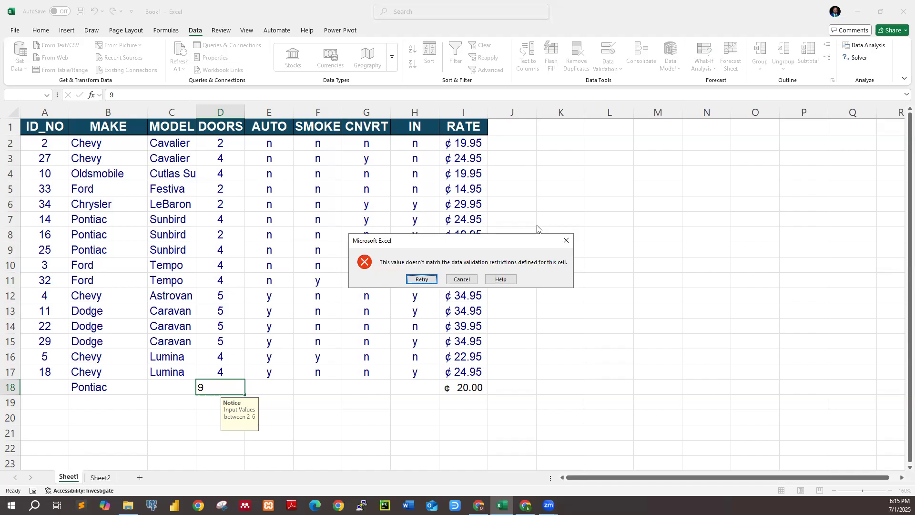
click(472, 280)
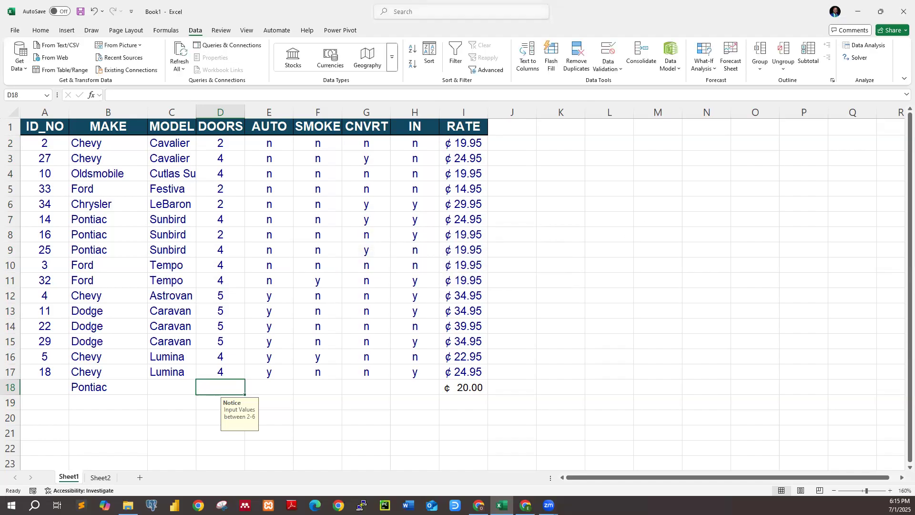